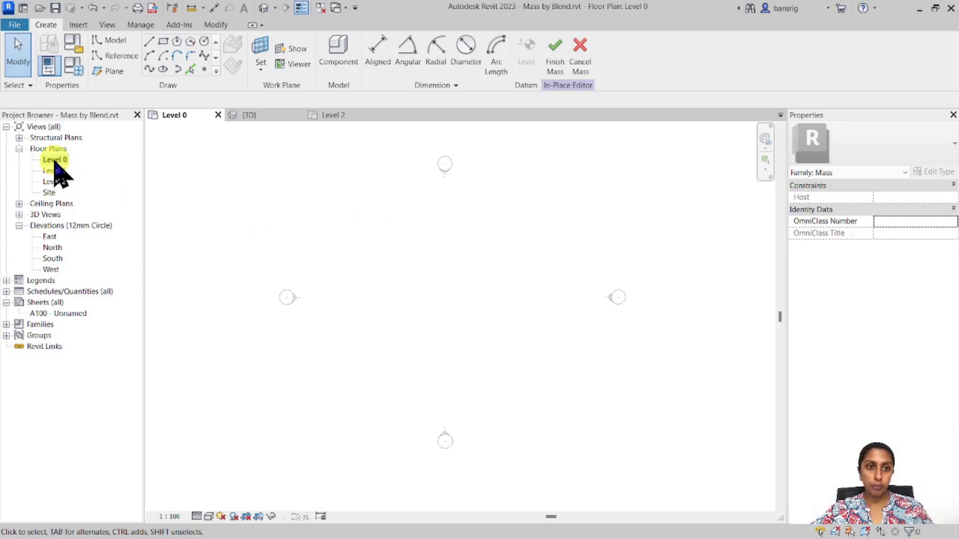
# - Draw a circle with a radius of 8000 mm between the four elevation markers on Level 0
pyautogui.click(204, 42)
pyautogui.click(439, 275)
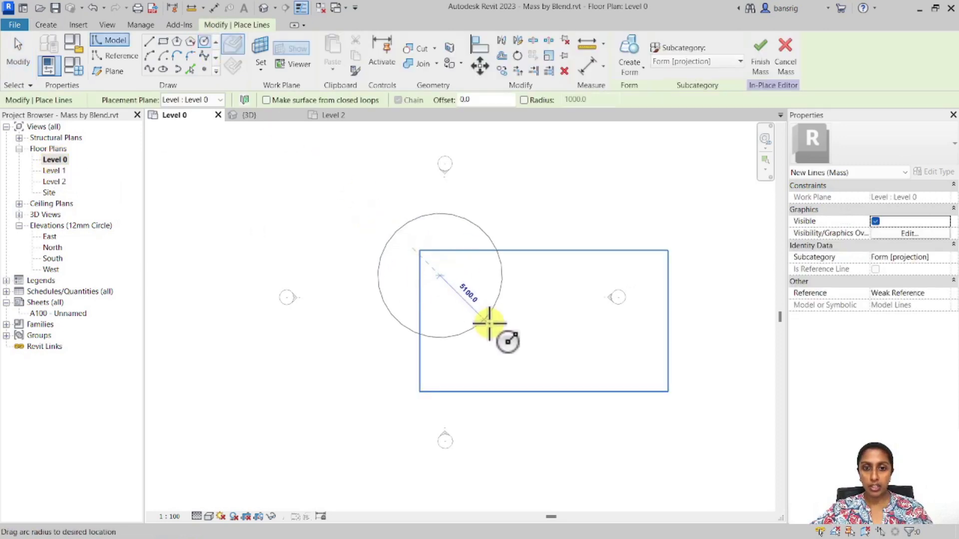
pyautogui.write('800')
pyautogui.press('Return')
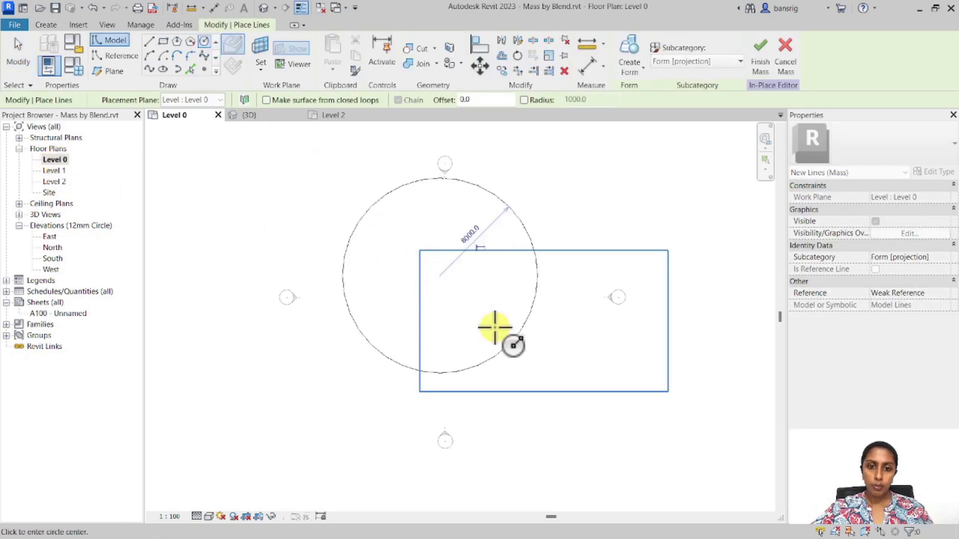
pyautogui.press('Escape')
pyautogui.press('Escape')
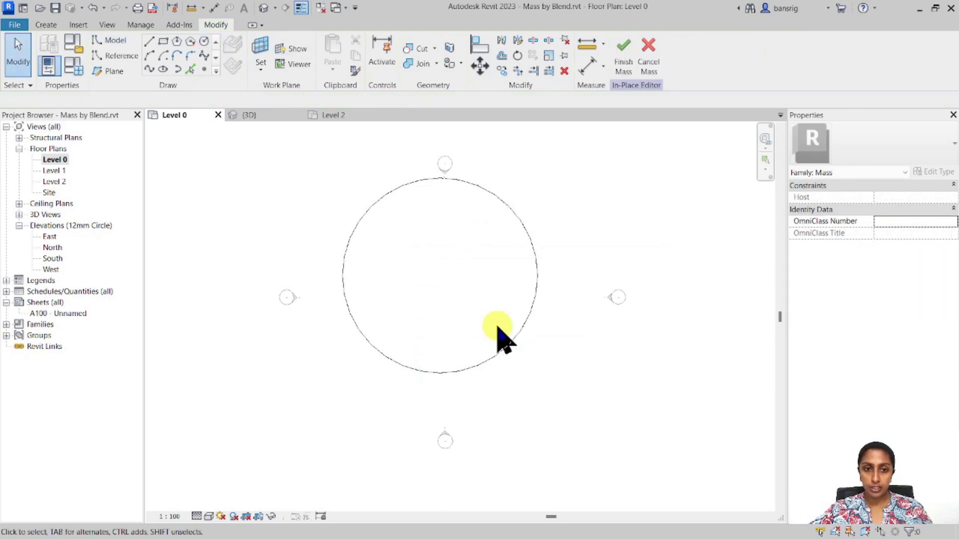
# - On the Level 1 plan, draw an ellipse concentric with the circle, with semi-axes of 8000 mm vertically and about 3300 mm horizontally
pyautogui.doubleClick(55, 170)
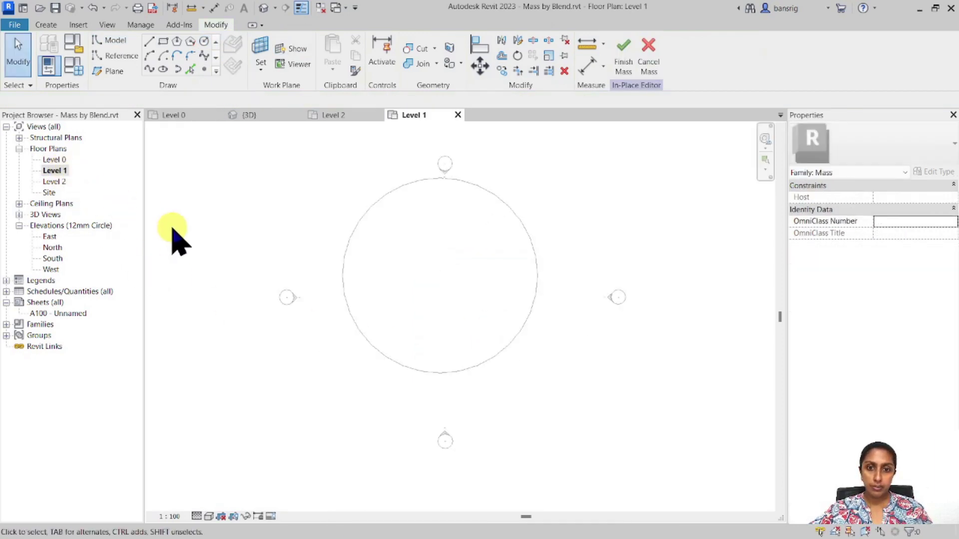
pyautogui.click(163, 69)
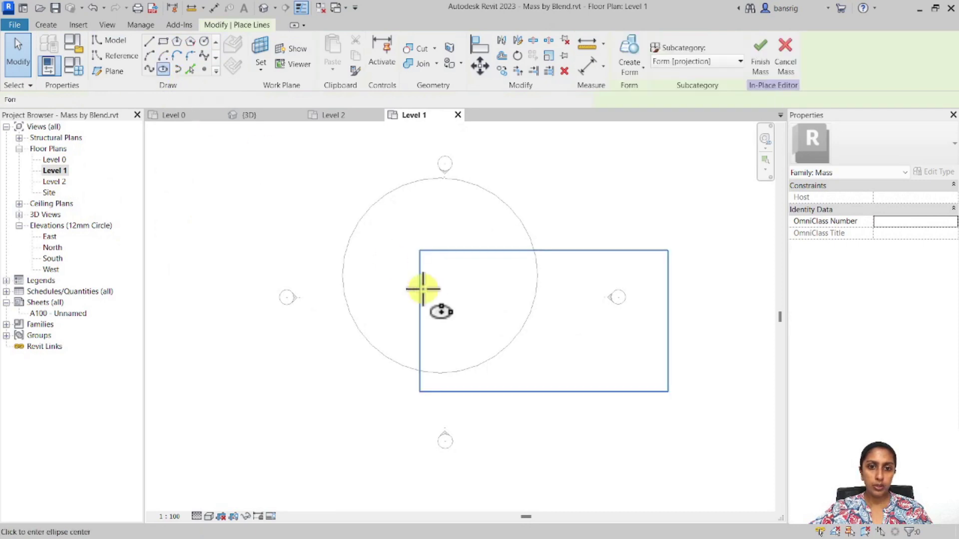
pyautogui.click(439, 275)
pyautogui.click(438, 180)
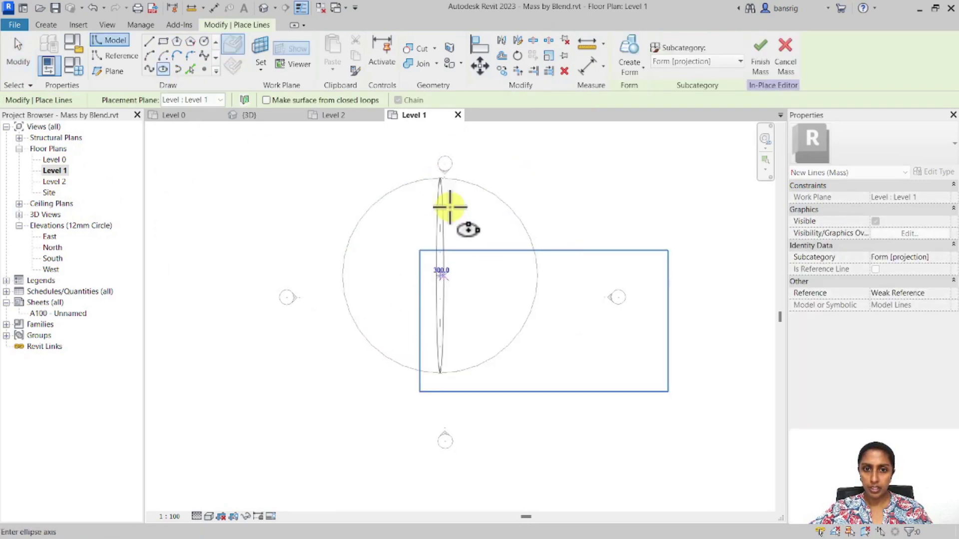
pyautogui.click(480, 248)
pyautogui.press('Escape')
pyautogui.press('Escape')
# - In the 3D view, create a solid form from the Level 0 circle and the Level 1 ellipse
pyautogui.click(264, 8)
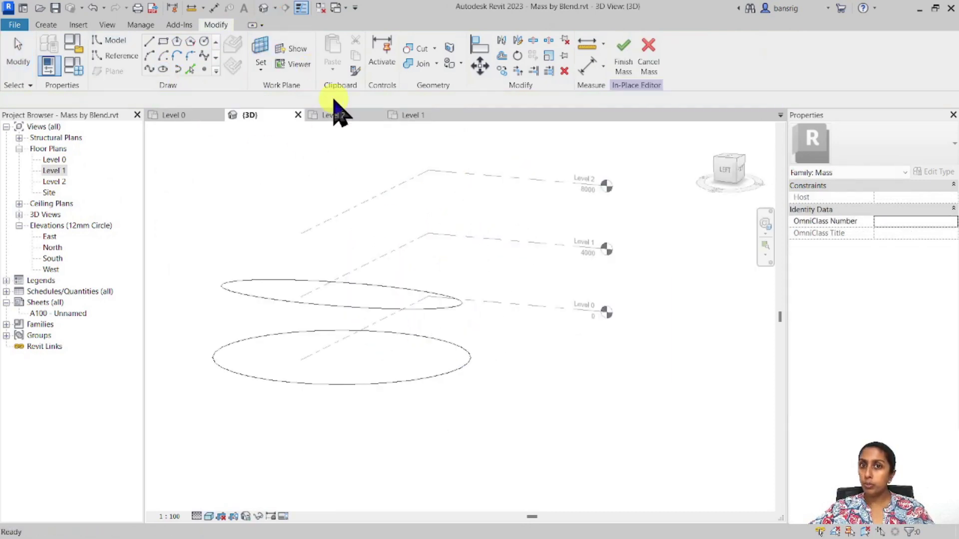
pyautogui.moveTo(507, 278); pyautogui.dragTo(512, 437, button='middle')
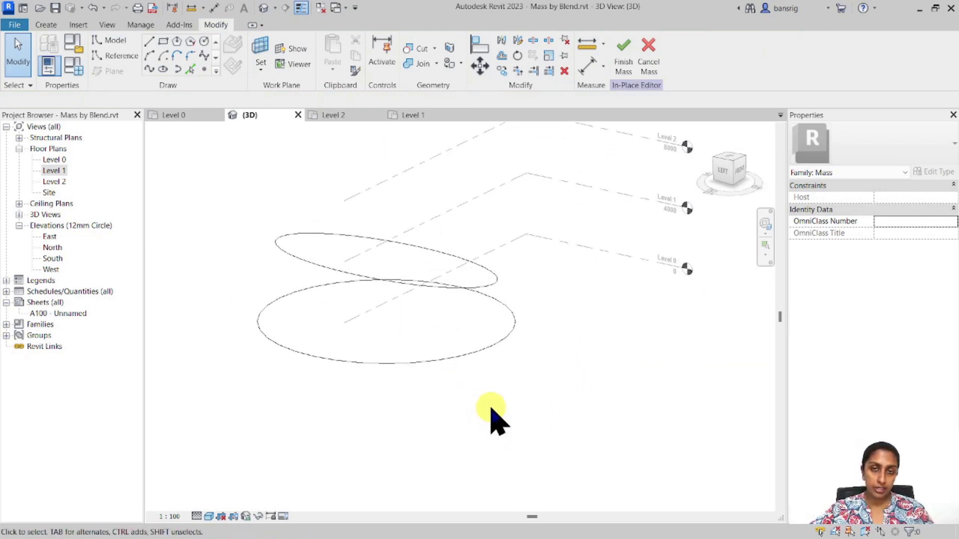
pyautogui.click(320, 270)
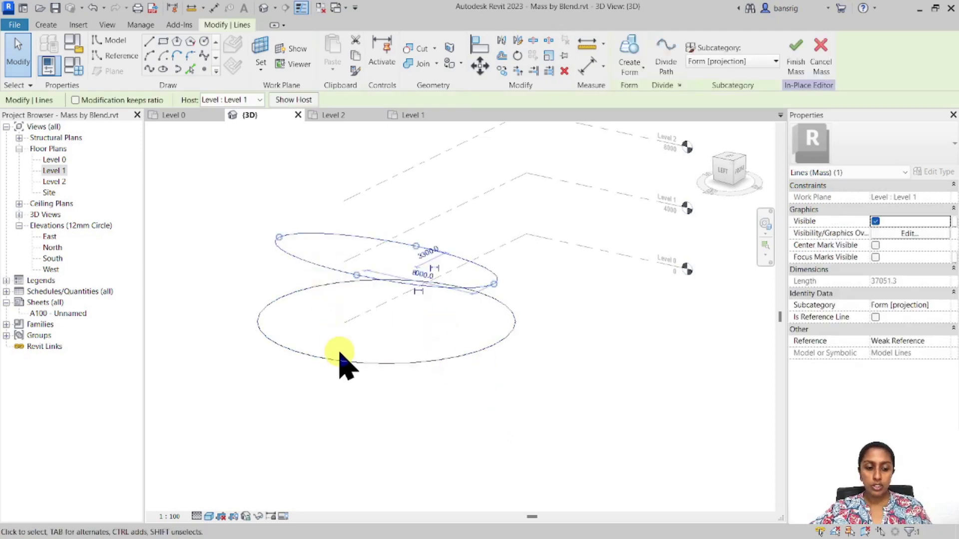
pyautogui.keyDown('ctrl'); pyautogui.click(361, 365); pyautogui.keyUp('ctrl')
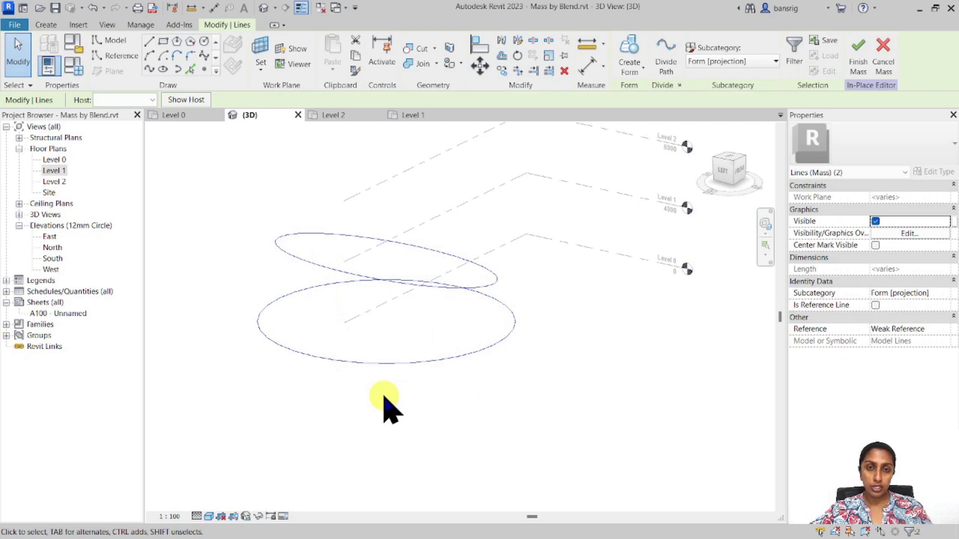
pyautogui.click(630, 72)
pyautogui.click(639, 98)
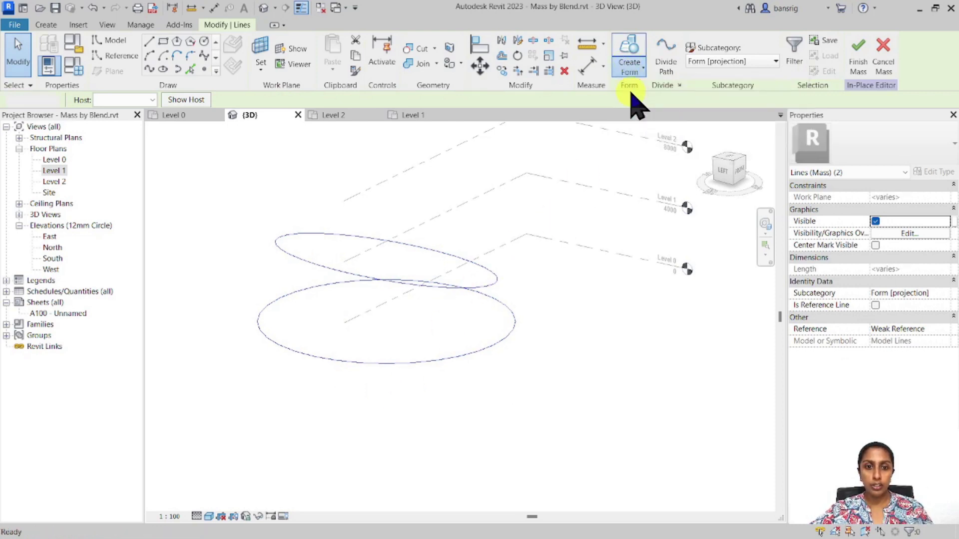
# - Raise the form's top face to 15 m above Level 0 and finish the in-place mass
pyautogui.keyDown('shift'); pyautogui.moveTo(278, 422); pyautogui.dragTo(413, 412, button='middle'); pyautogui.keyUp('shift')
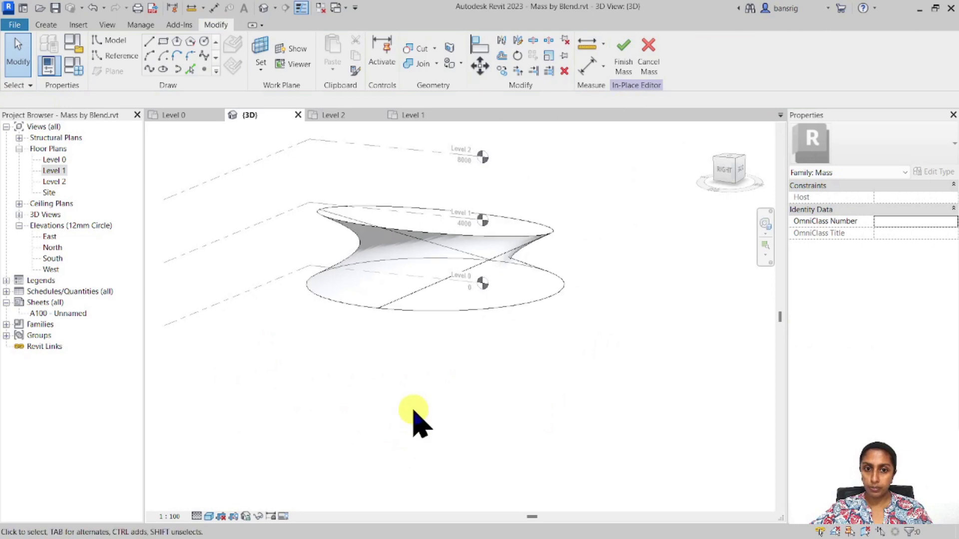
pyautogui.press('Tab')
pyautogui.click(407, 230)
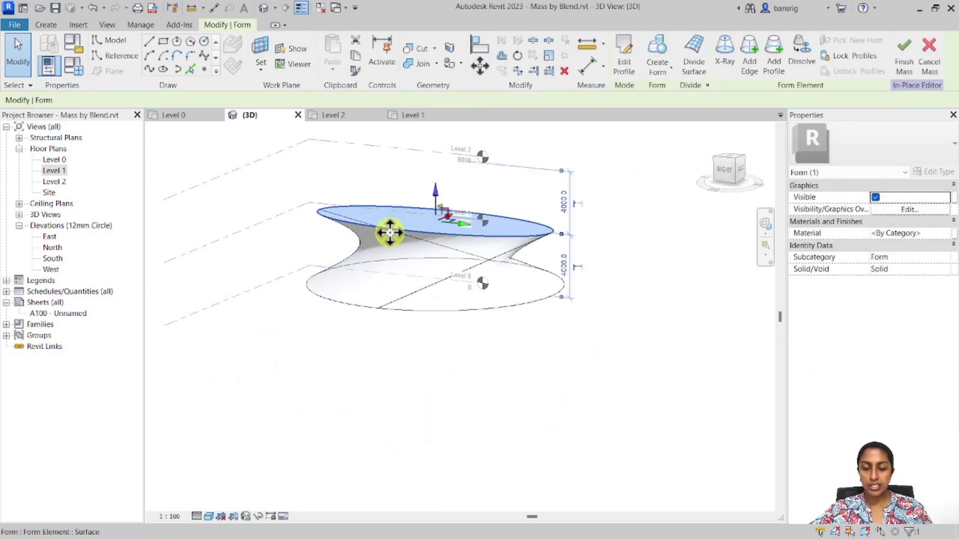
pyautogui.moveTo(395, 236); pyautogui.dragTo(452, 312, button='middle')
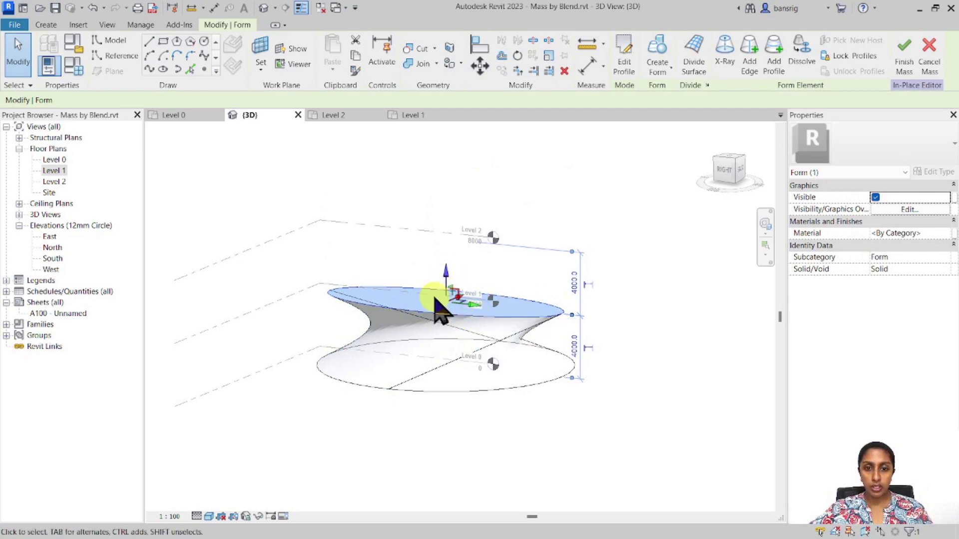
pyautogui.moveTo(446, 273); pyautogui.dragTo(442, 123)
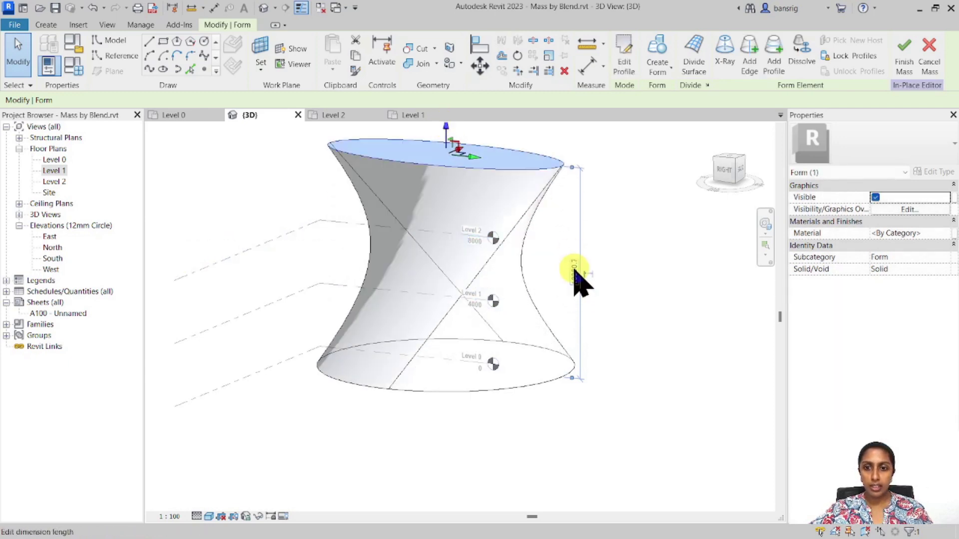
pyautogui.click(574, 272)
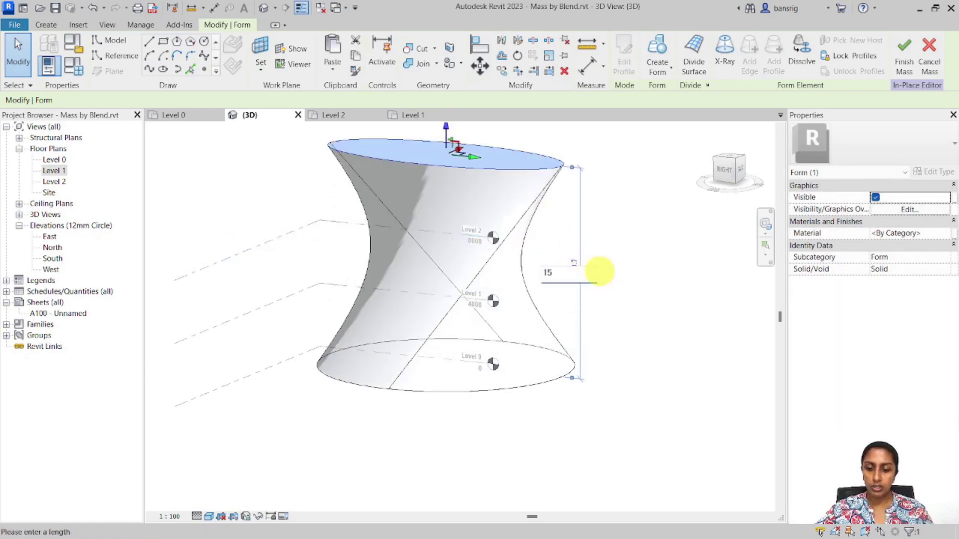
pyautogui.write('15m')
pyautogui.press('Return')
pyautogui.click(617, 311)
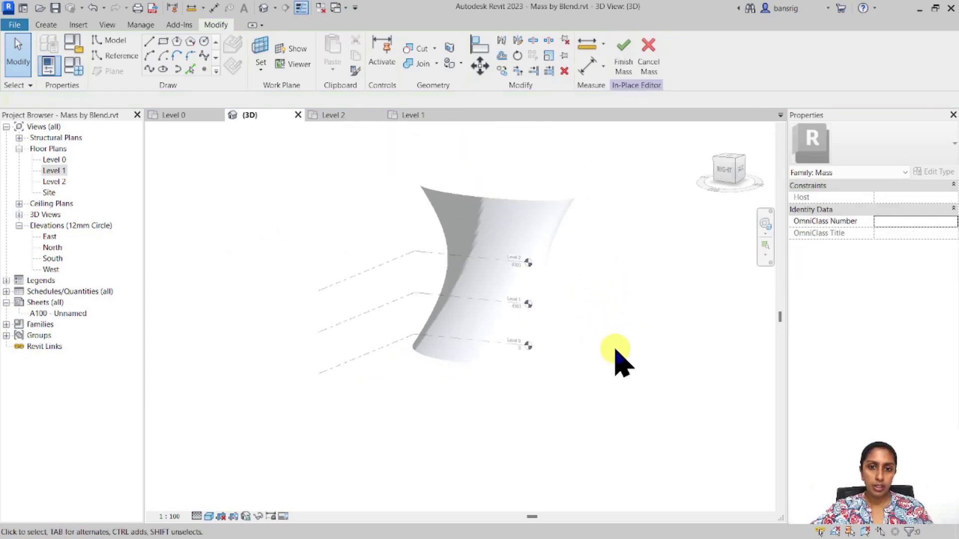
pyautogui.keyDown('shift'); pyautogui.moveTo(615, 349); pyautogui.dragTo(432, 380, button='middle'); pyautogui.keyUp('shift')
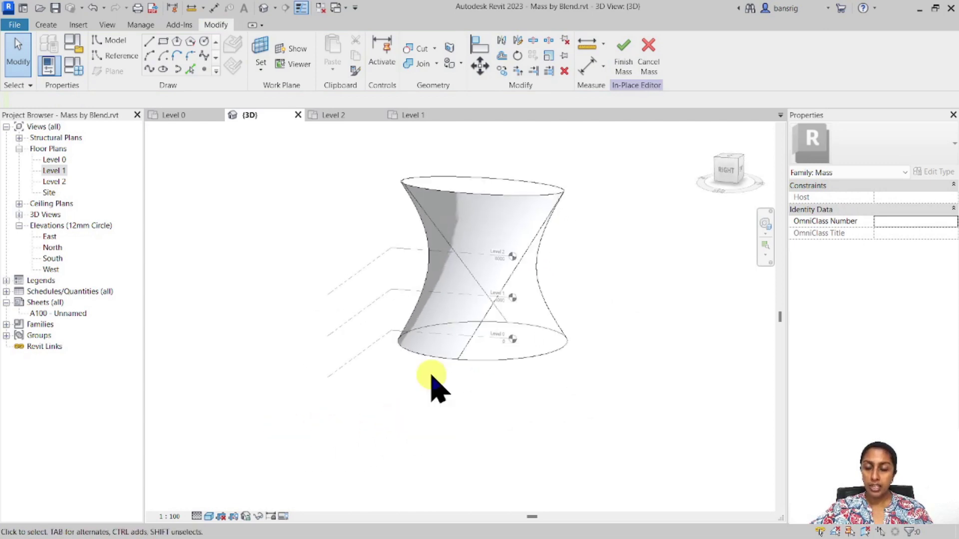
pyautogui.click(623, 56)
# - Create a wall by face of type Wall-Ext_215Bwk on one twisted side face of the mass
pyautogui.moveTo(614, 268); pyautogui.dragTo(455, 182, button='middle')
pyautogui.click(372, 26)
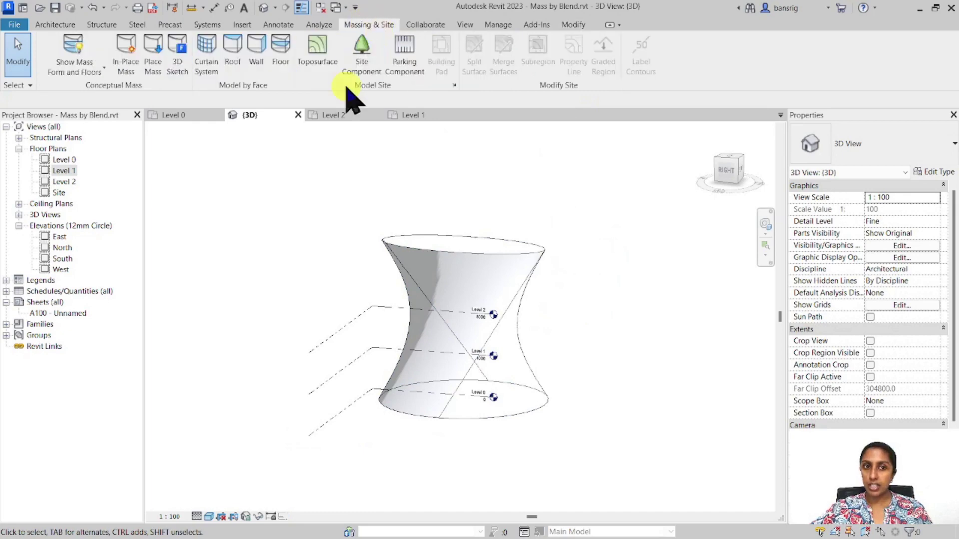
pyautogui.click(257, 56)
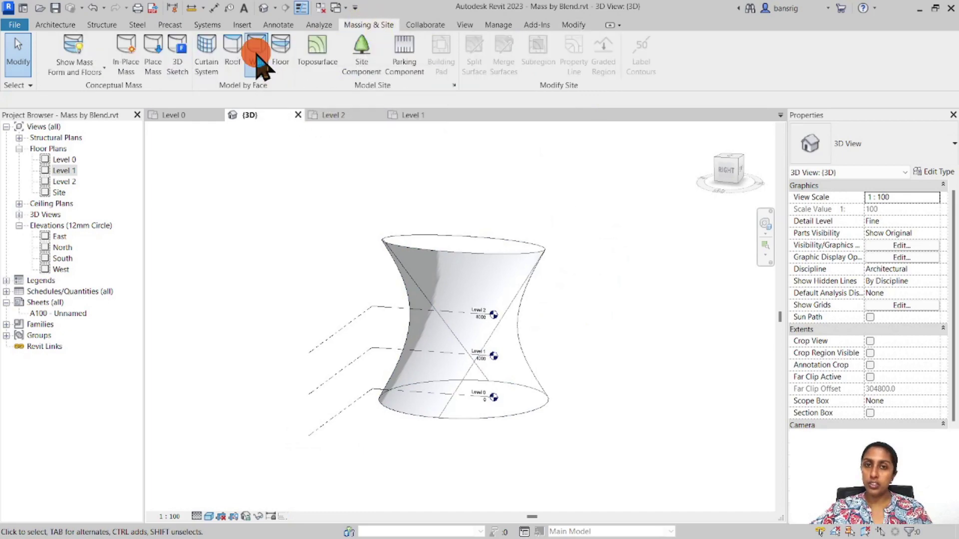
pyautogui.click(859, 143)
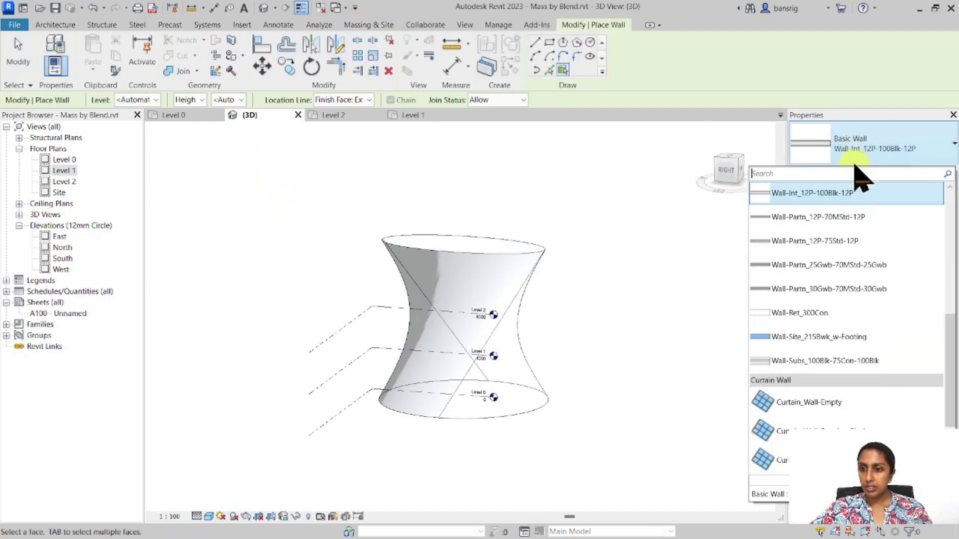
pyautogui.scroll(3, 832, 320)
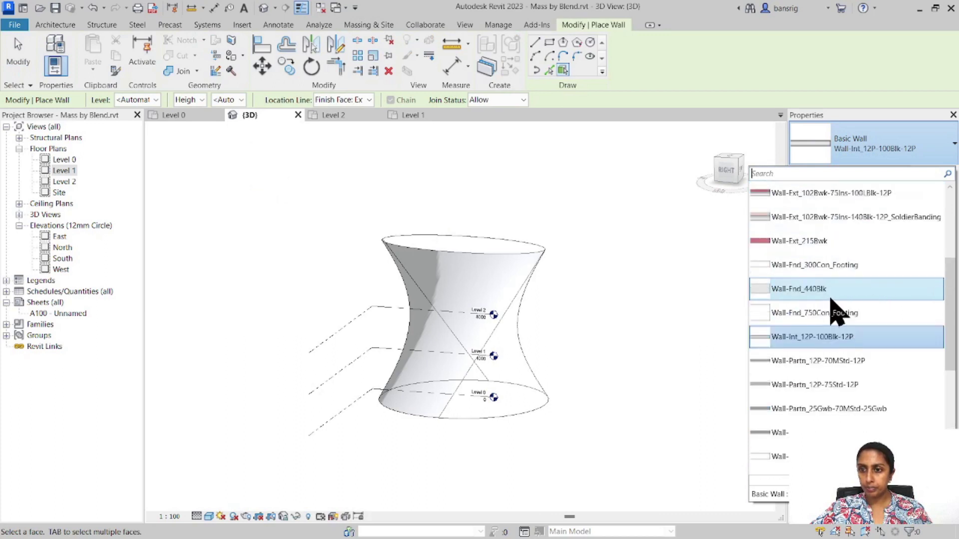
pyautogui.click(819, 250)
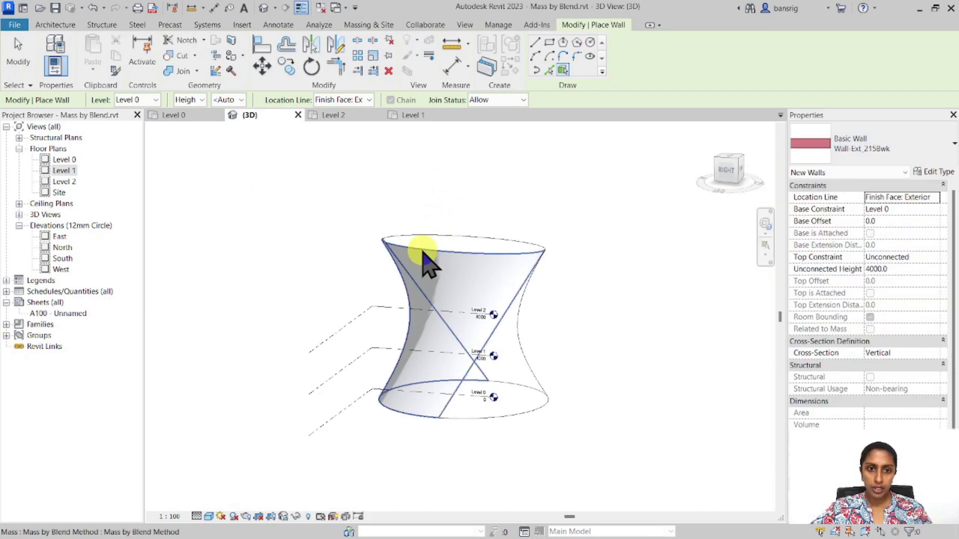
pyautogui.click(423, 253)
pyautogui.click(24, 56)
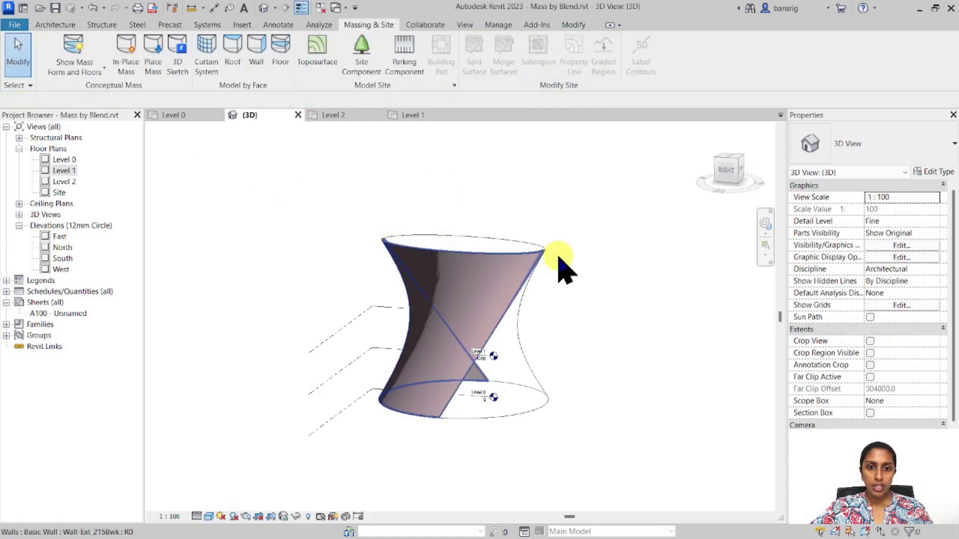
# - Create a curtain system on the mass's other twisted side face, with the number set to 20 for both Grid 1 and Grid 2
pyautogui.keyDown('shift'); pyautogui.moveTo(558, 259); pyautogui.dragTo(560, 389, button='middle'); pyautogui.keyUp('shift')
pyautogui.moveTo(502, 410); pyautogui.dragTo(519, 331, button='middle')
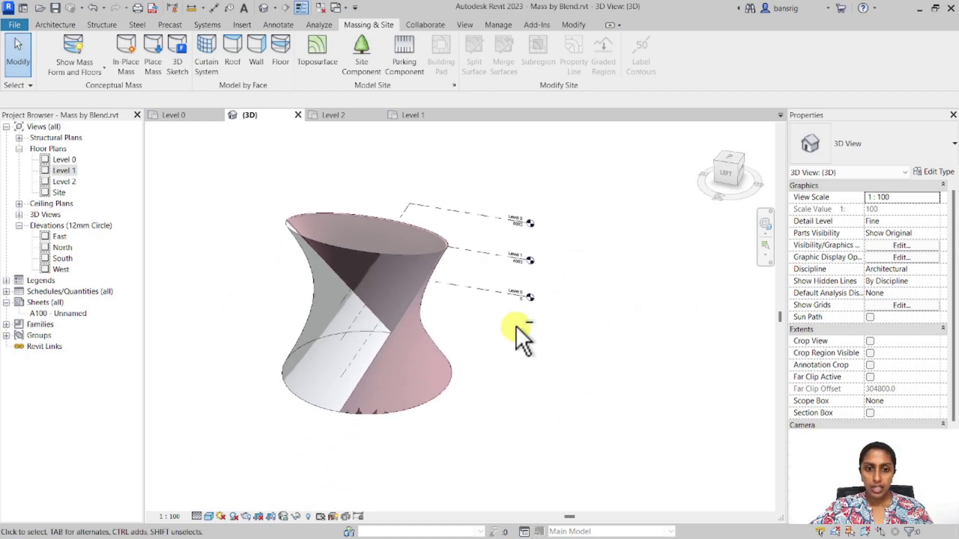
pyautogui.click(205, 53)
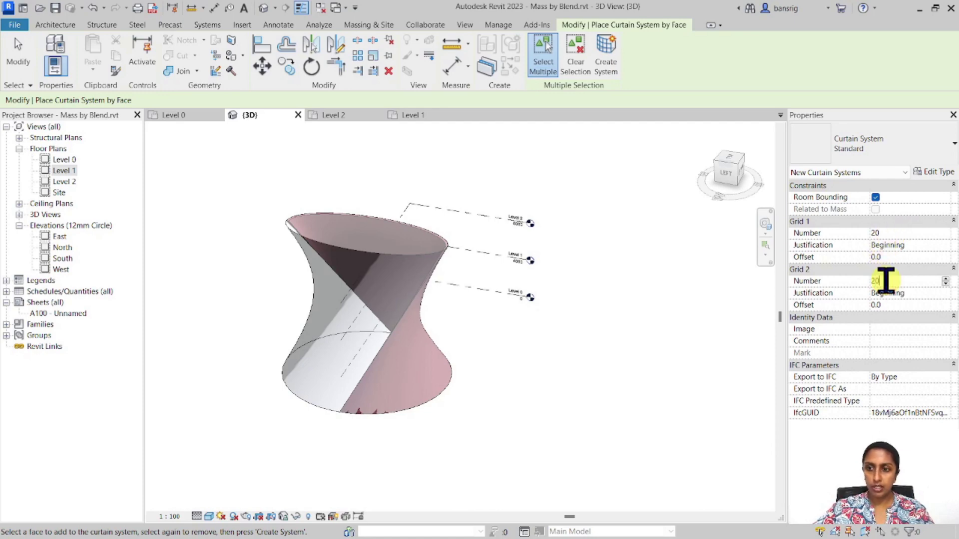
pyautogui.click(295, 235)
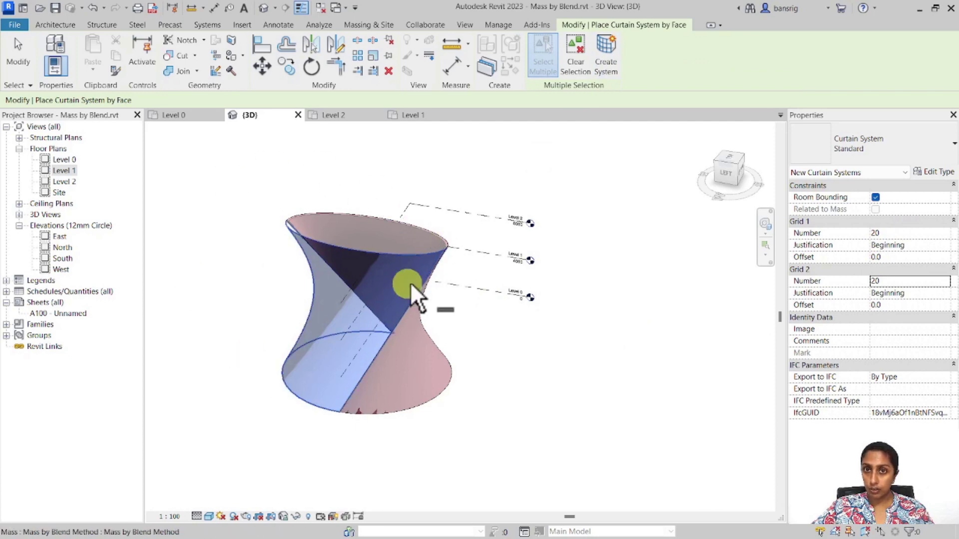
pyautogui.click(604, 64)
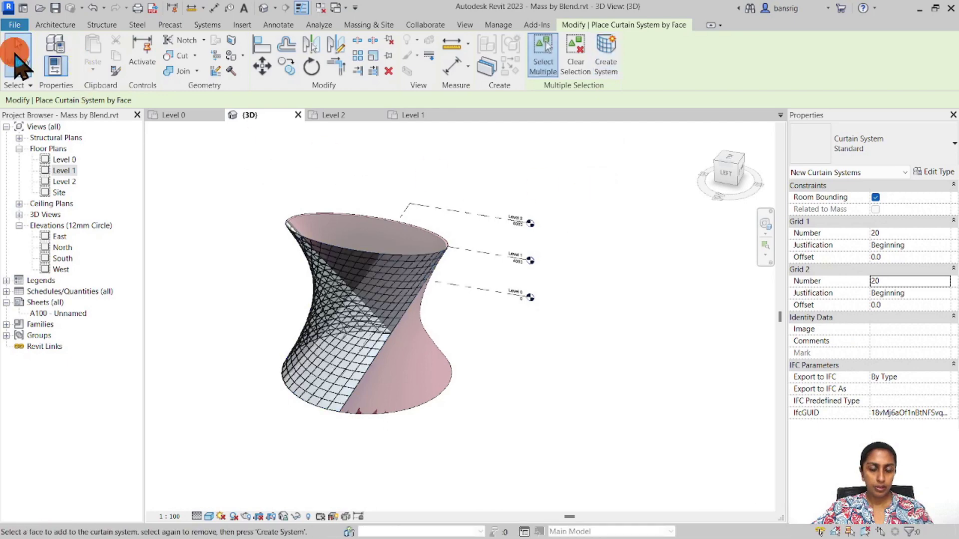
pyautogui.click(17, 59)
pyautogui.keyDown('shift'); pyautogui.moveTo(261, 421); pyautogui.dragTo(567, 352, button='middle'); pyautogui.keyUp('shift')
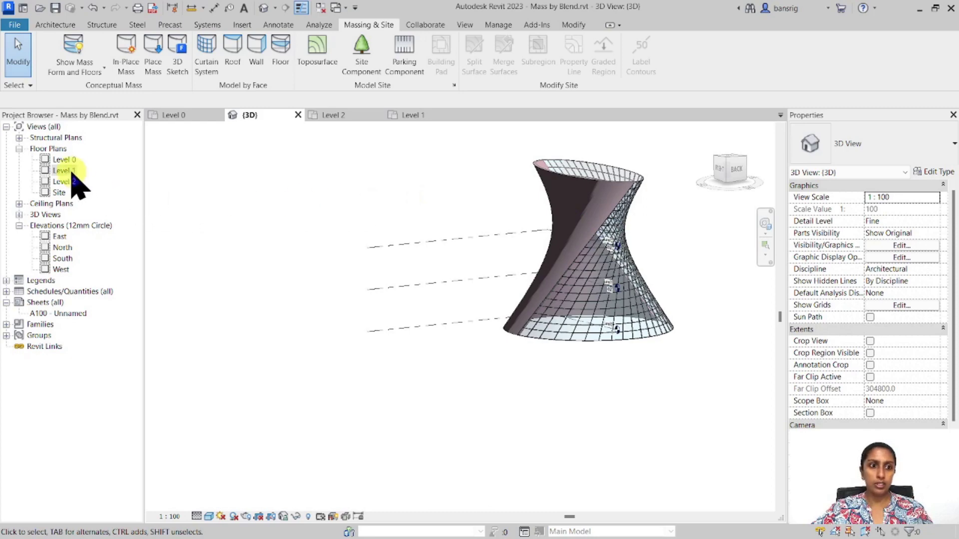
# - Start a new in-place mass named "Mass by Blend_Open Line" on the Level 0 plan
pyautogui.doubleClick(63, 159)
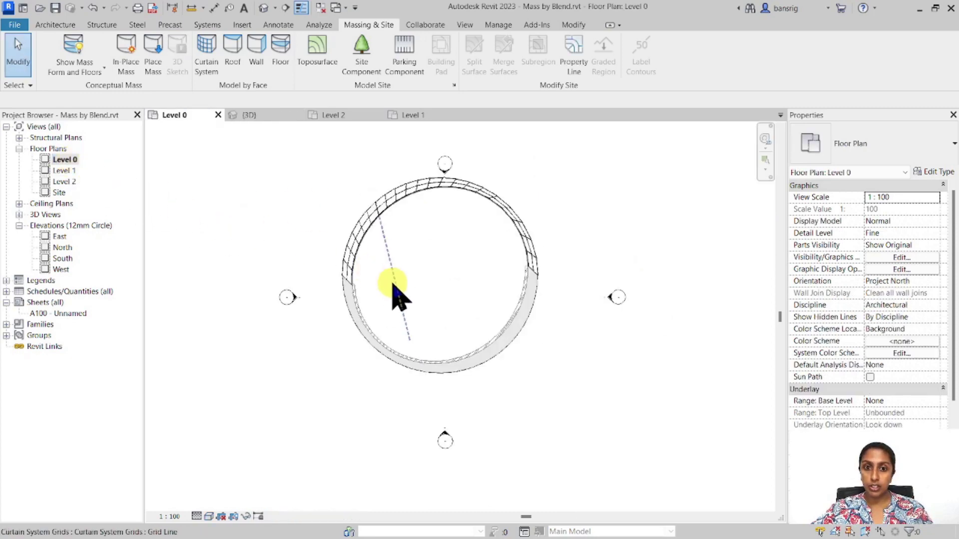
pyautogui.scroll(-1, 392, 287)
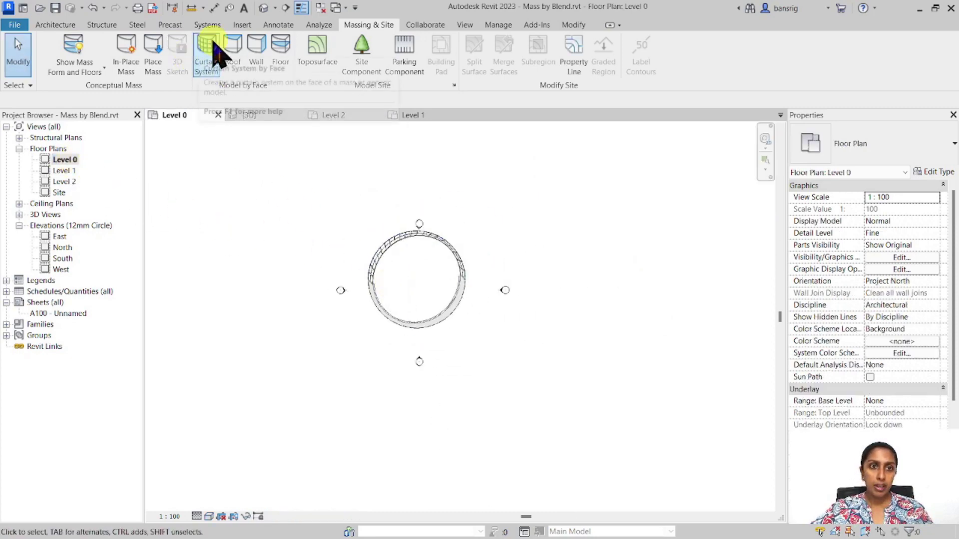
pyautogui.click(131, 61)
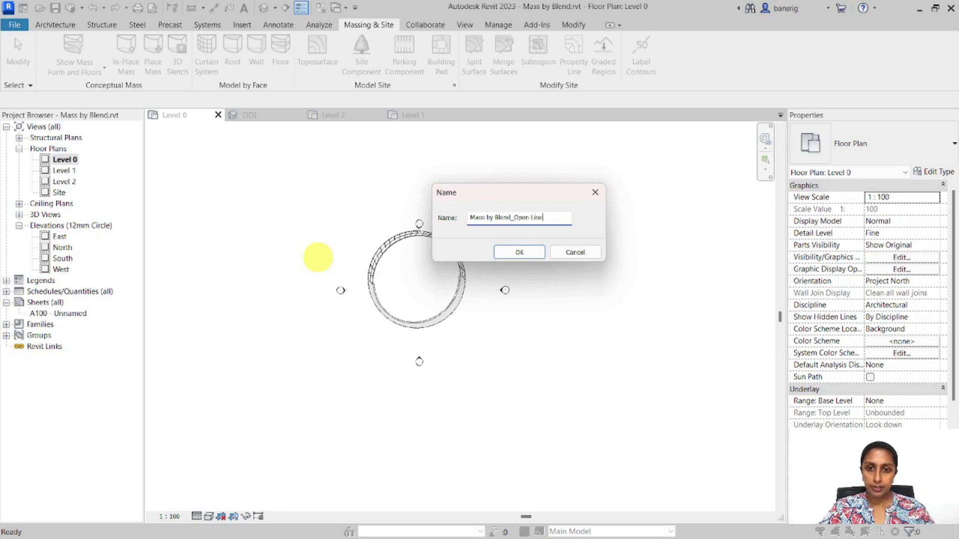
pyautogui.press('Return')
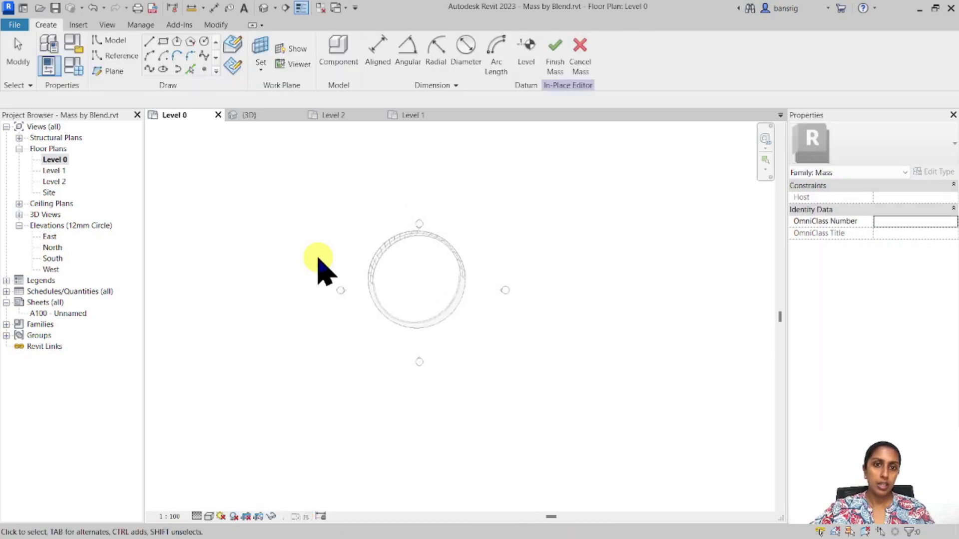
# - Draw an open S-shaped spline of nine points on Level 0, to the right of the existing round mass
pyautogui.click(149, 70)
pyautogui.scroll(2, 568, 254)
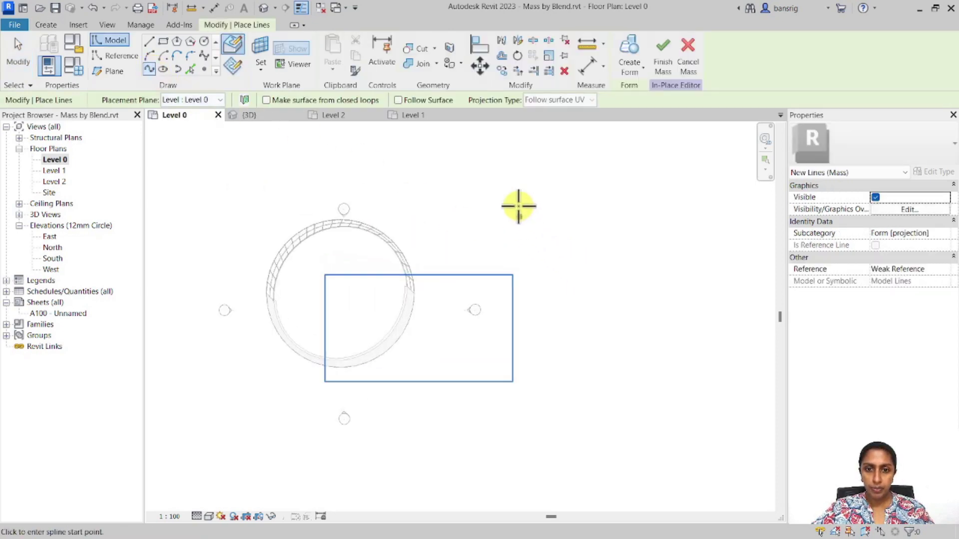
pyautogui.click(521, 185)
pyautogui.click(560, 209)
pyautogui.click(547, 248)
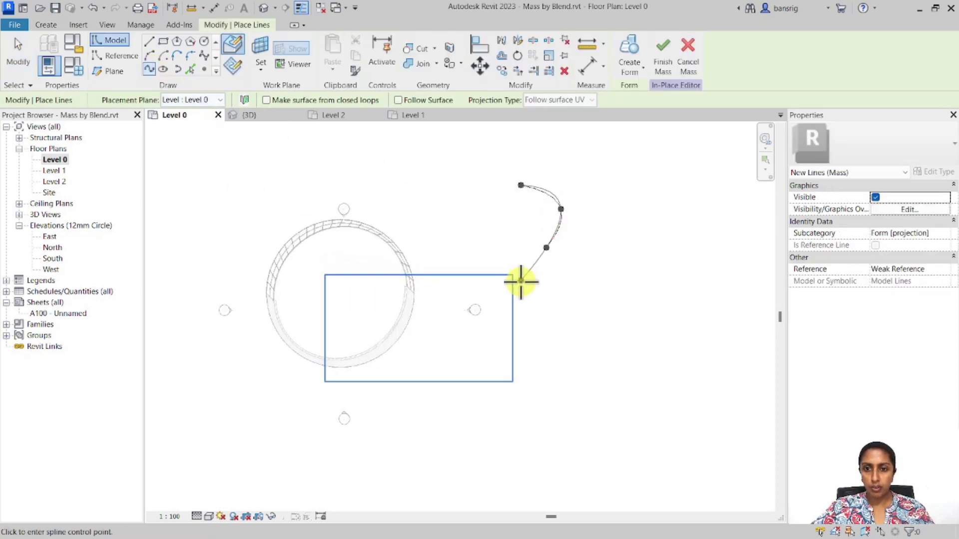
pyautogui.click(518, 285)
pyautogui.click(513, 321)
pyautogui.click(533, 355)
pyautogui.click(563, 386)
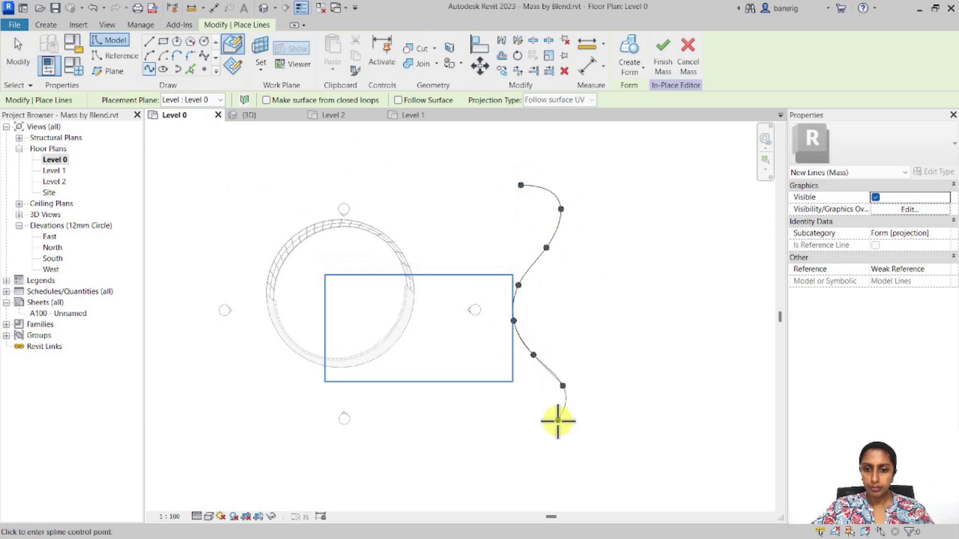
pyautogui.click(558, 421)
pyautogui.click(515, 450)
pyautogui.press('Escape')
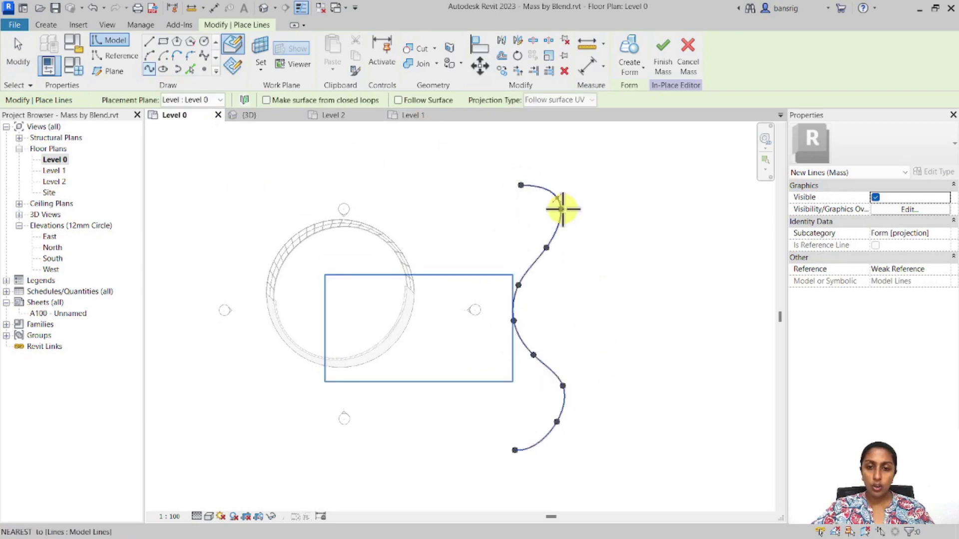
# - On the Level 1 plan, draw a second open wavy spline that weaves around the Level 0 spline from end to end
pyautogui.doubleClick(51, 171)
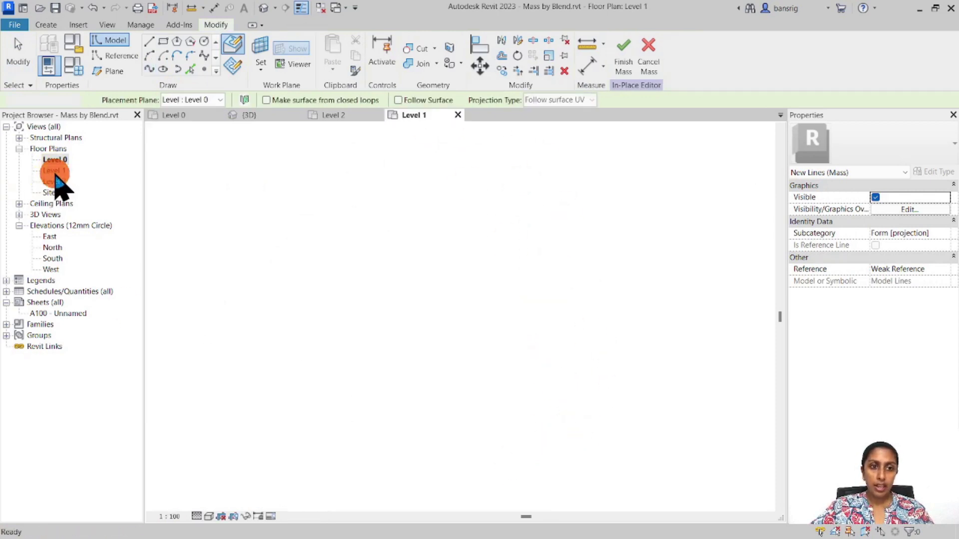
pyautogui.click(149, 69)
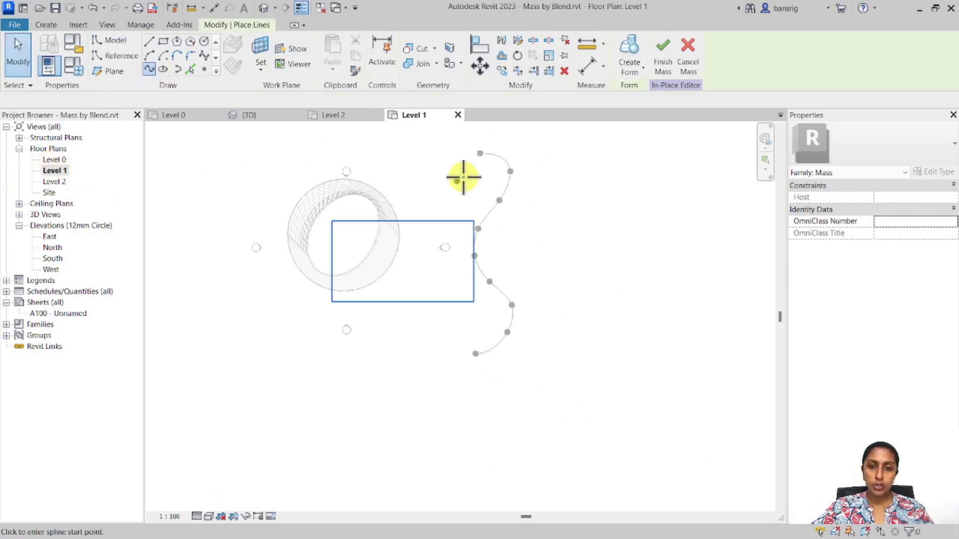
pyautogui.scroll(3, 474, 150)
pyautogui.click(468, 142)
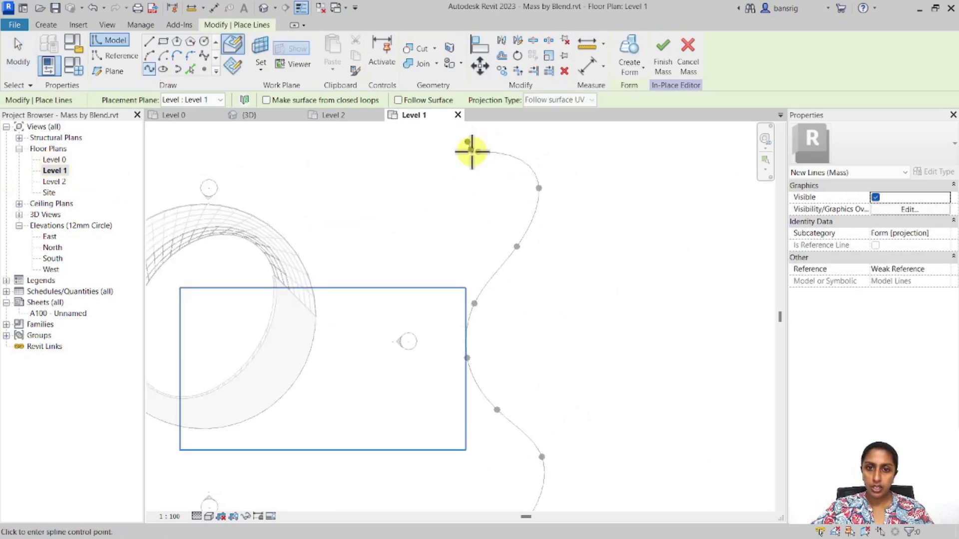
pyautogui.click(484, 173)
pyautogui.click(547, 219)
pyautogui.click(542, 291)
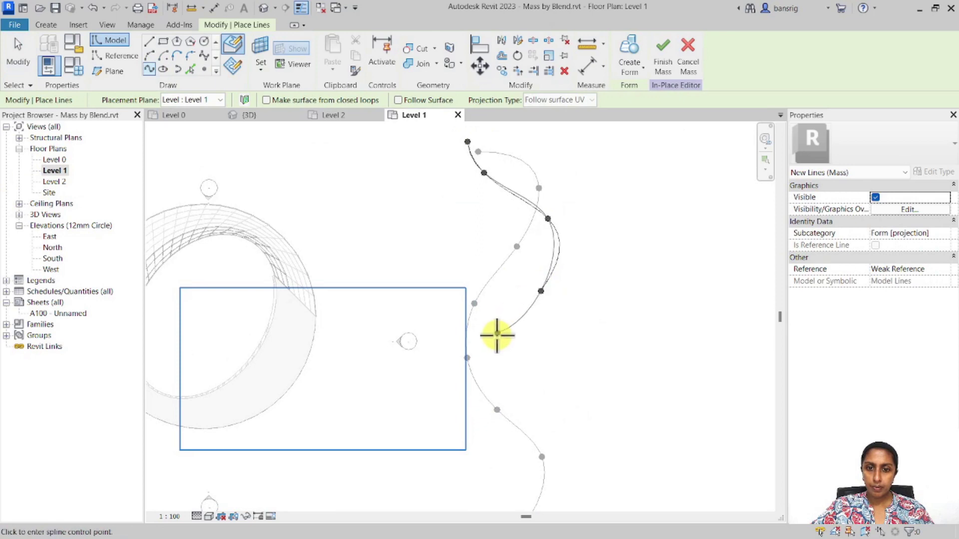
pyautogui.click(496, 336)
pyautogui.moveTo(497, 381); pyautogui.dragTo(488, 312, button='middle')
pyautogui.click(488, 355)
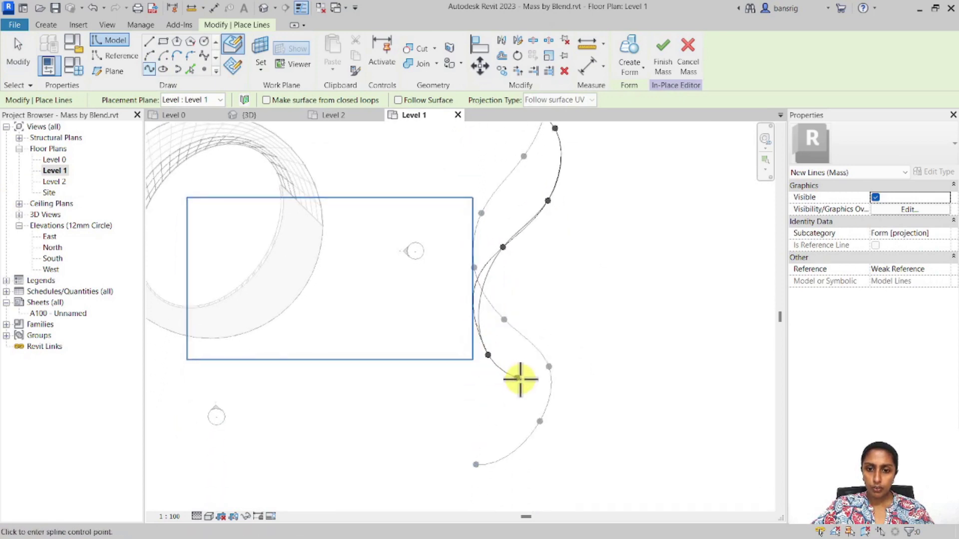
pyautogui.click(534, 388)
pyautogui.click(569, 421)
pyautogui.click(545, 465)
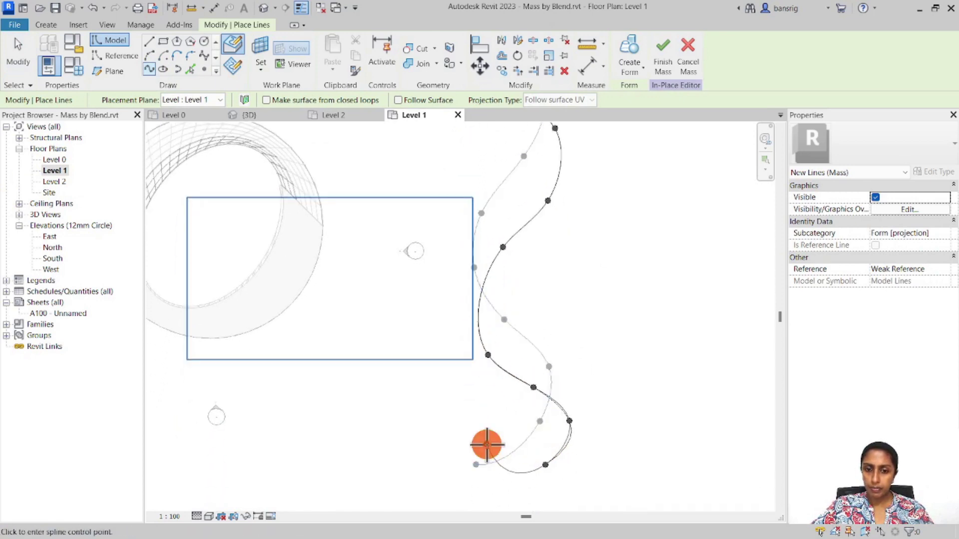
pyautogui.click(486, 444)
# - On the Level 2 plan, draw a third open wavy spline that weaves around the Level 1 spline, and end the drawing command
pyautogui.click(54, 181)
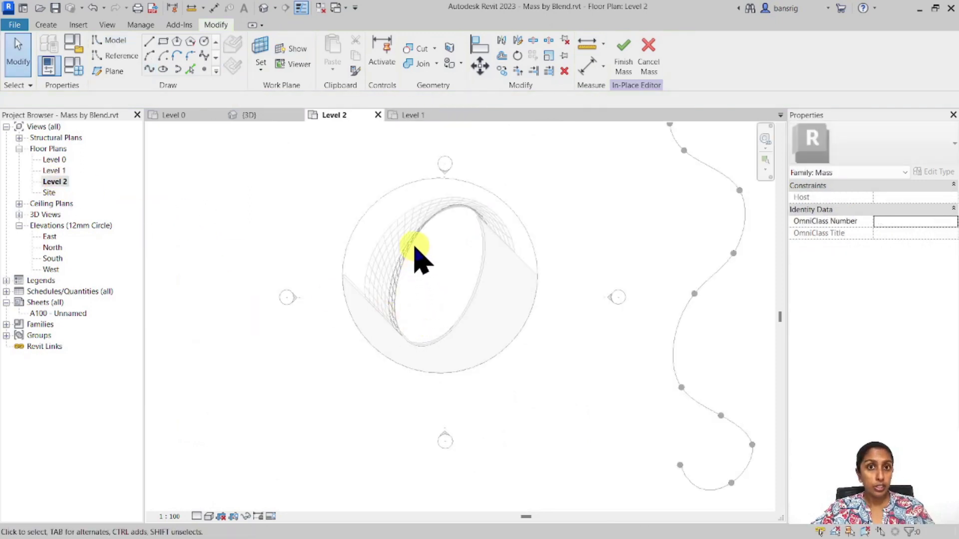
pyautogui.click(149, 68)
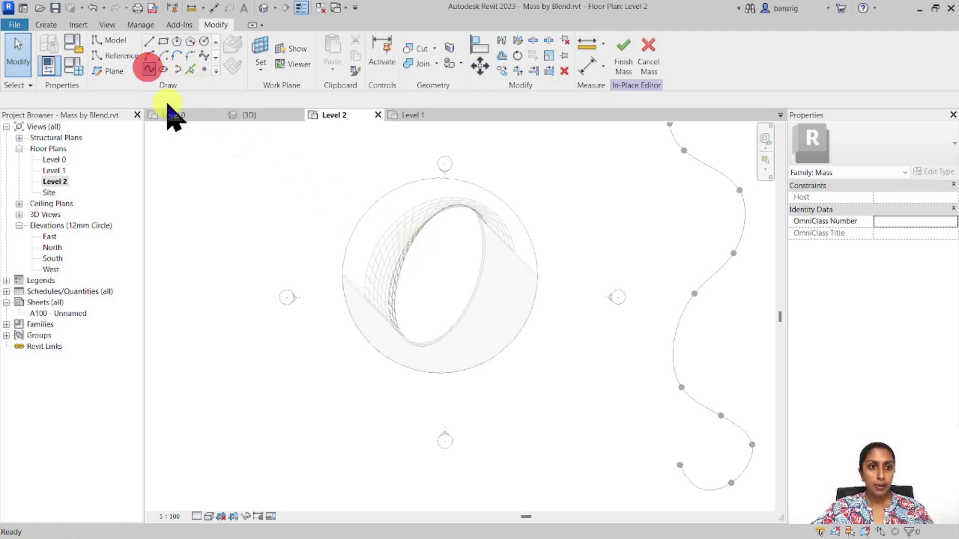
pyautogui.scroll(-3, 406, 278)
pyautogui.moveTo(582, 286); pyautogui.dragTo(403, 310, button='middle')
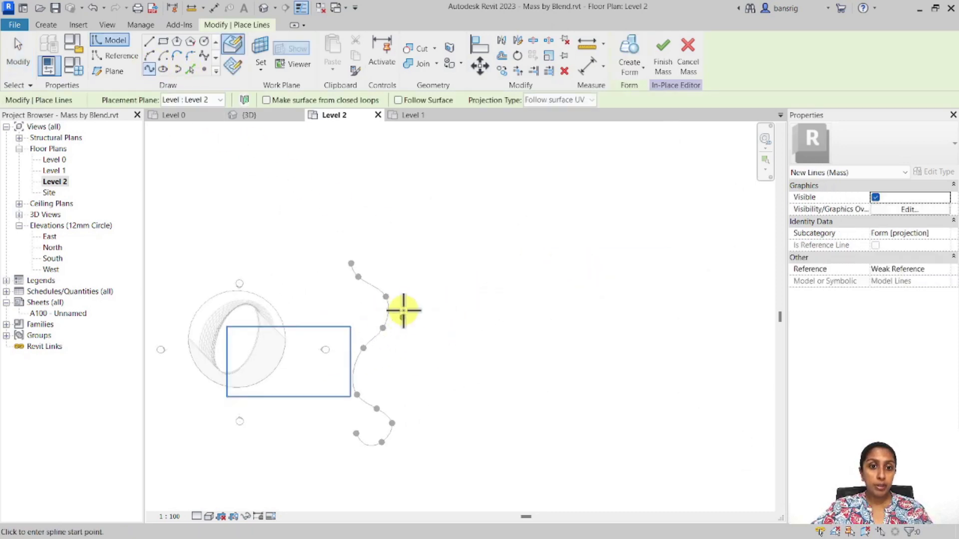
pyautogui.scroll(3, 374, 253)
pyautogui.click(371, 262)
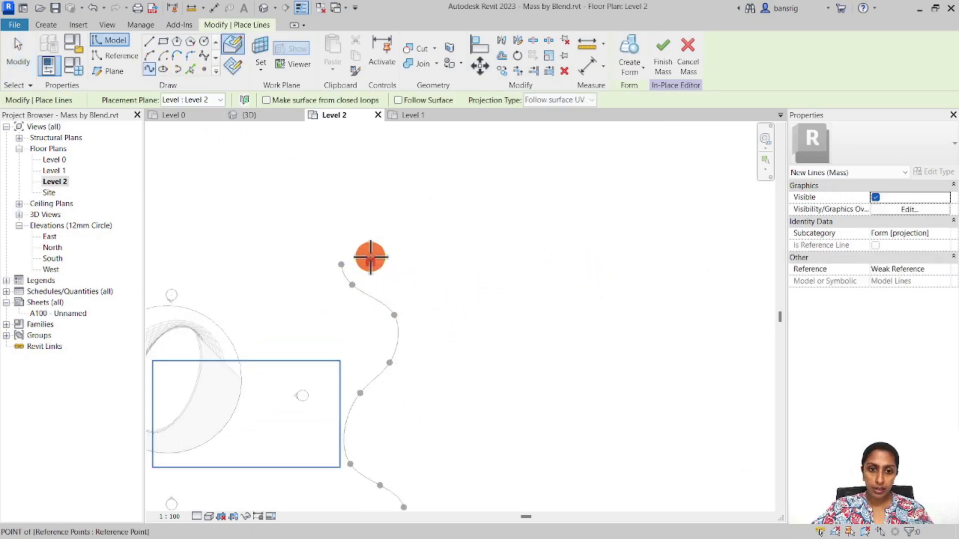
pyautogui.click(365, 334)
pyautogui.click(409, 361)
pyautogui.click(399, 387)
pyautogui.moveTo(361, 420); pyautogui.dragTo(447, 309, button='middle')
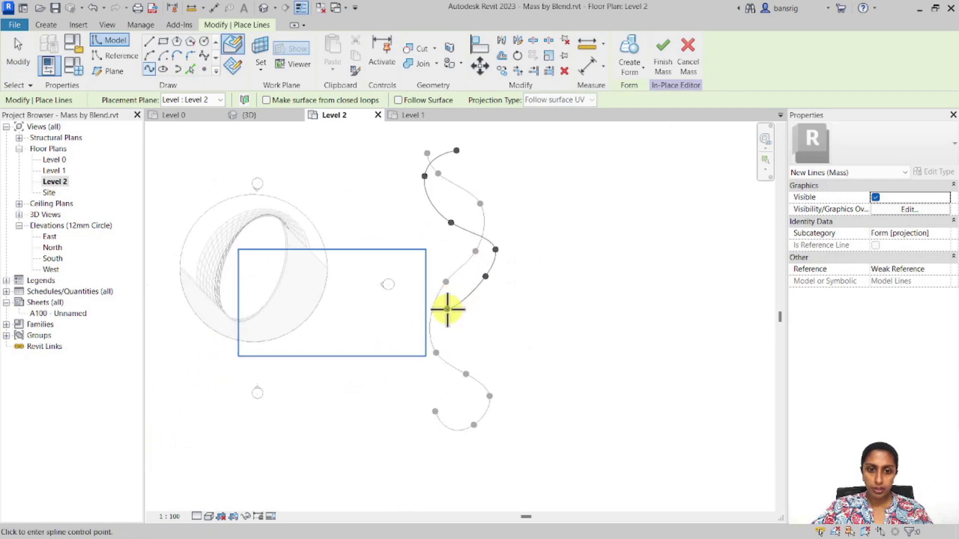
pyautogui.click(430, 323)
pyautogui.click(415, 347)
pyautogui.click(421, 373)
pyautogui.click(453, 387)
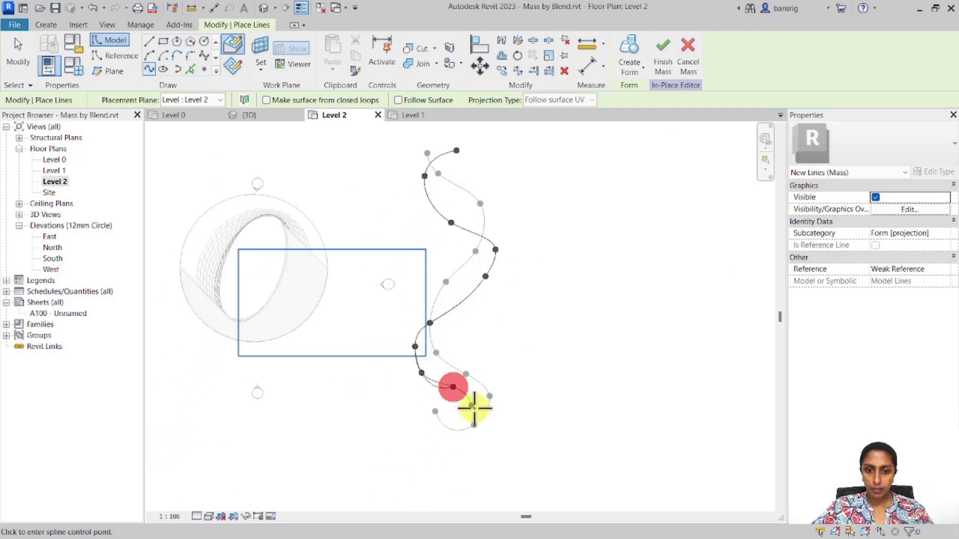
pyautogui.click(477, 411)
pyautogui.click(491, 435)
pyautogui.click(459, 444)
pyautogui.click(436, 436)
pyautogui.press('Escape')
pyautogui.press('Escape')
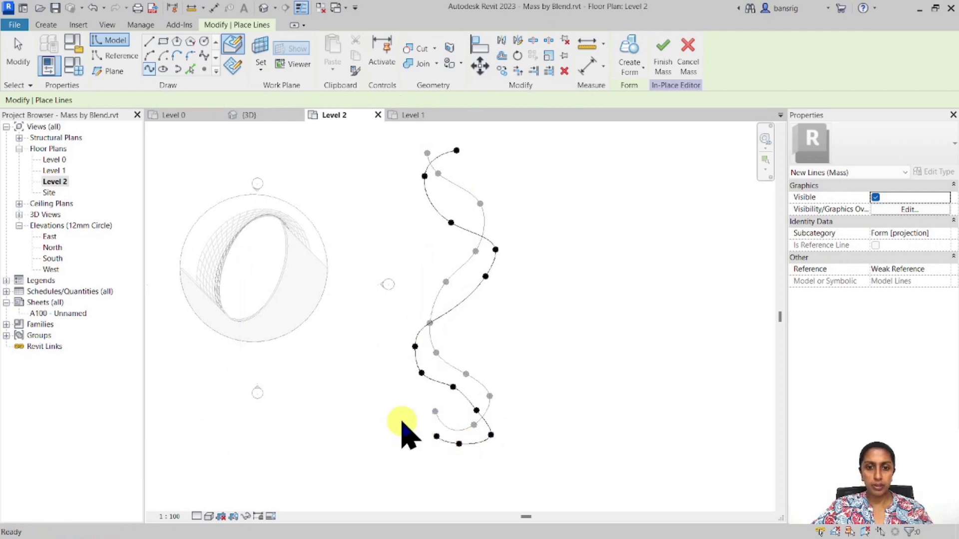
# - Open the default 3D view and inspect a control point in the dip of the Level 2 spline
pyautogui.click(263, 7)
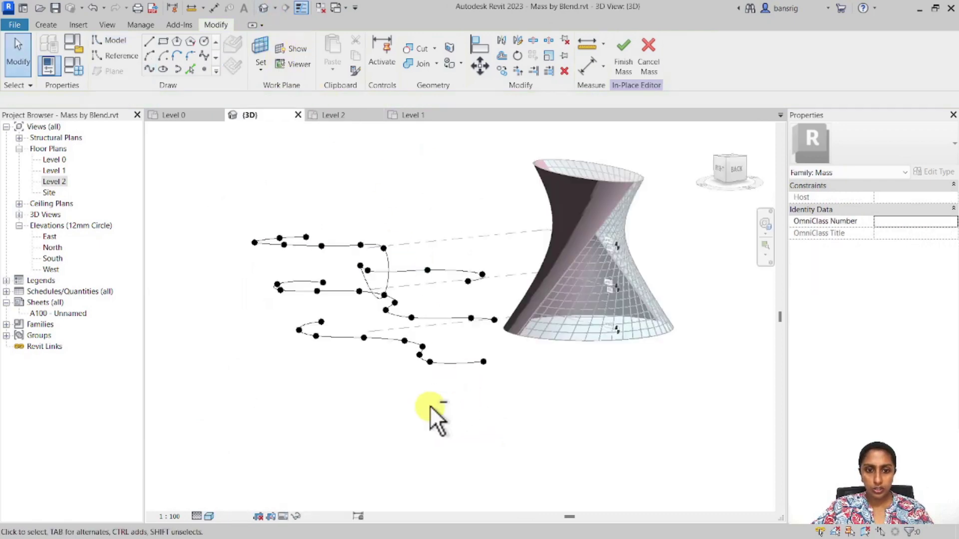
pyautogui.keyDown('shift'); pyautogui.moveTo(430, 405); pyautogui.dragTo(557, 396, button='middle'); pyautogui.keyUp('shift')
pyautogui.scroll(5, 467, 306)
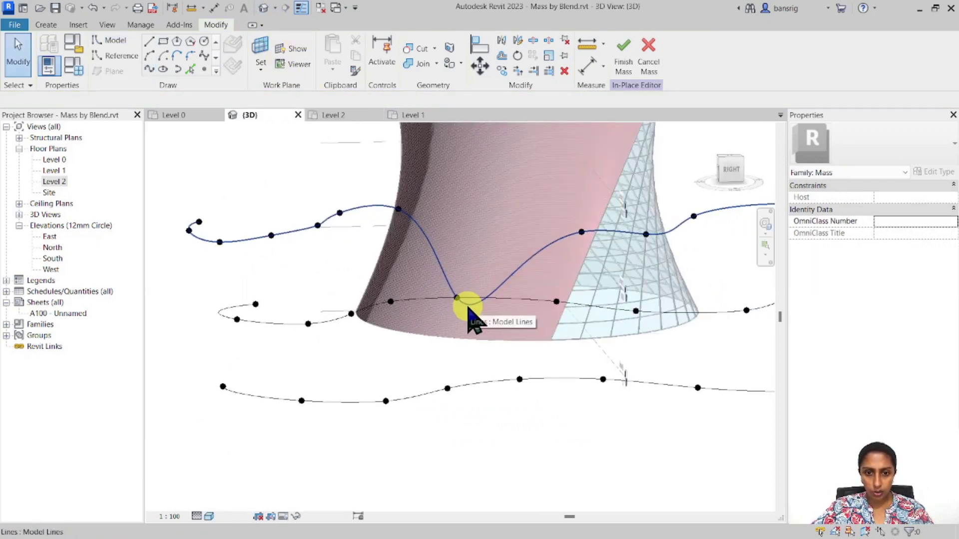
pyautogui.click(457, 299)
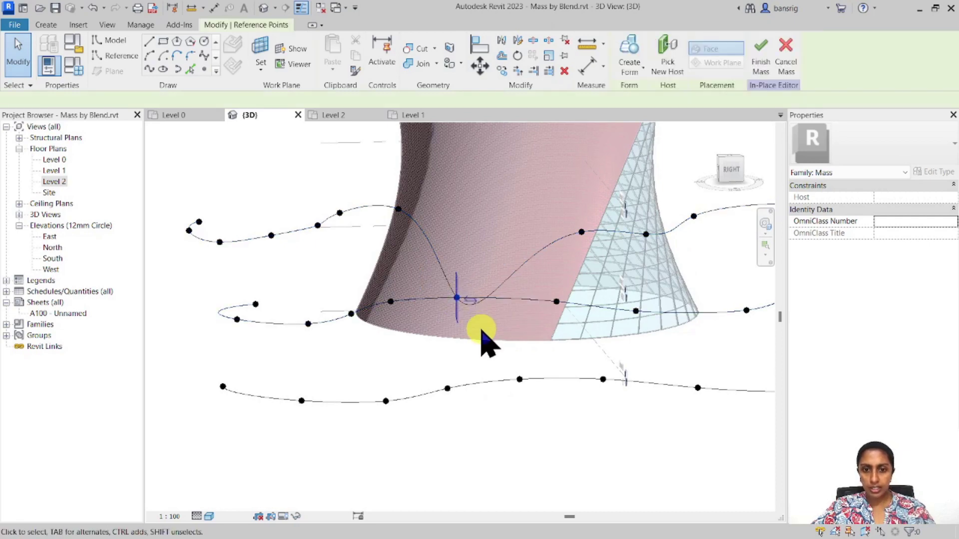
pyautogui.press('Escape')
# - Create a solid form from the three splines on Level 0, Level 1 and Level 2, and finish the in-place mass
pyautogui.scroll(-3, 417, 310)
pyautogui.keyDown('shift'); pyautogui.moveTo(417, 310); pyautogui.dragTo(537, 395, button='middle'); pyautogui.keyUp('shift')
pyautogui.click(569, 319)
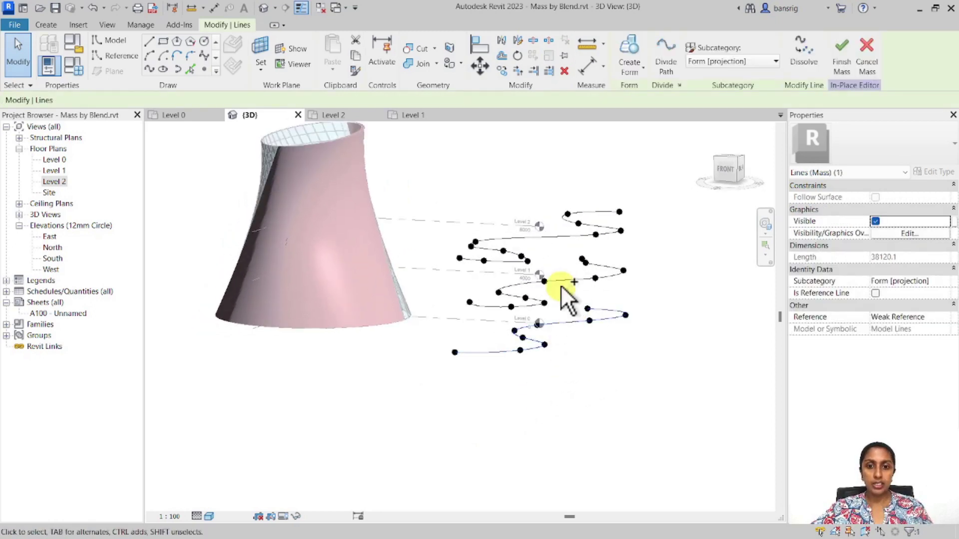
pyautogui.keyDown('ctrl'); pyautogui.click(565, 278); pyautogui.keyUp('ctrl')
pyautogui.keyDown('ctrl'); pyautogui.click(556, 226); pyautogui.keyUp('ctrl')
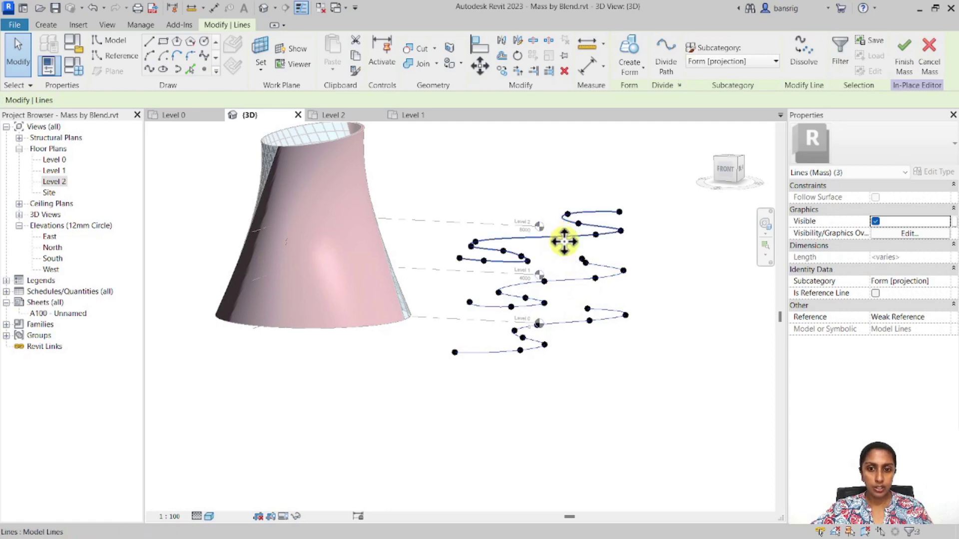
pyautogui.keyDown('shift'); pyautogui.moveTo(642, 316); pyautogui.dragTo(651, 364, button='middle'); pyautogui.keyUp('shift')
pyautogui.keyDown('shift'); pyautogui.moveTo(622, 369); pyautogui.dragTo(636, 349, button='middle'); pyautogui.keyUp('shift')
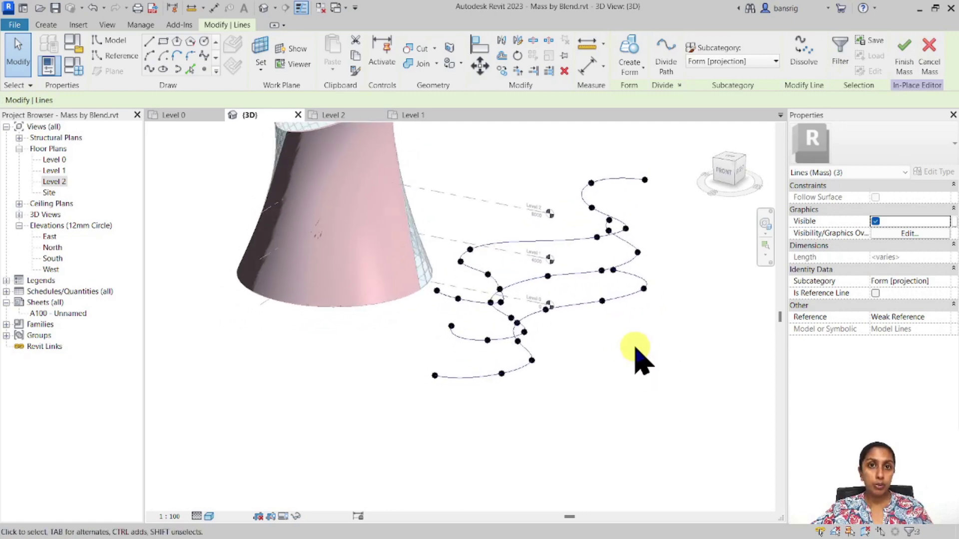
pyautogui.click(629, 70)
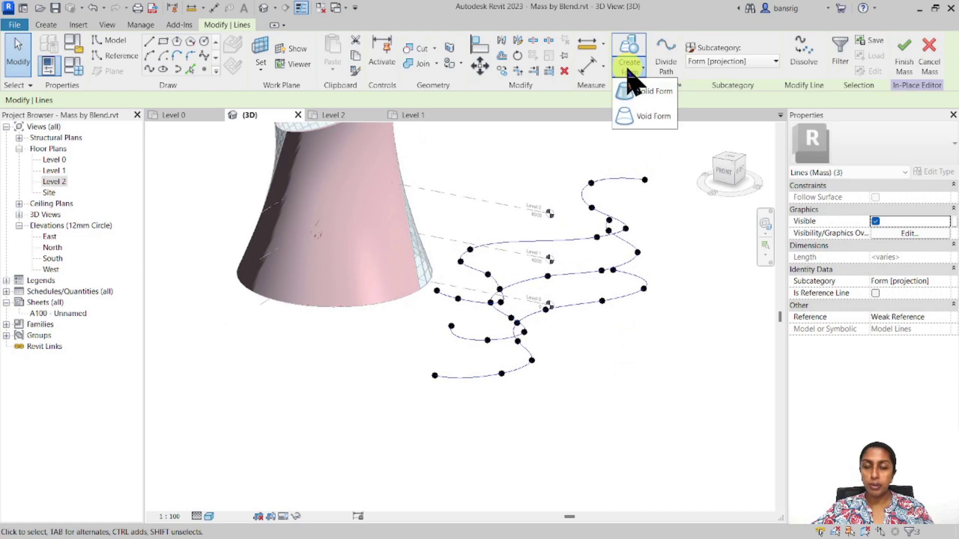
pyautogui.click(646, 93)
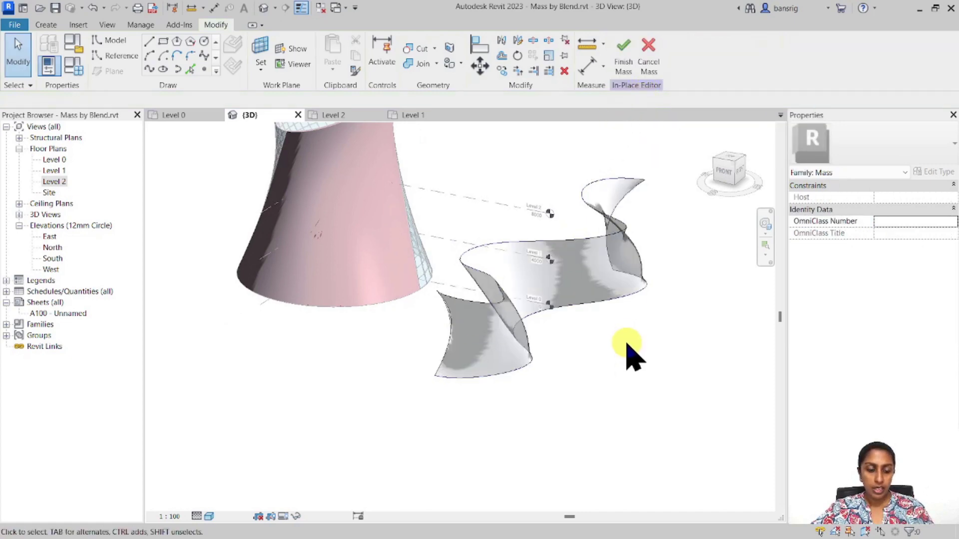
pyautogui.keyDown('shift'); pyautogui.moveTo(539, 474); pyautogui.dragTo(566, 434, button='middle'); pyautogui.keyUp('shift')
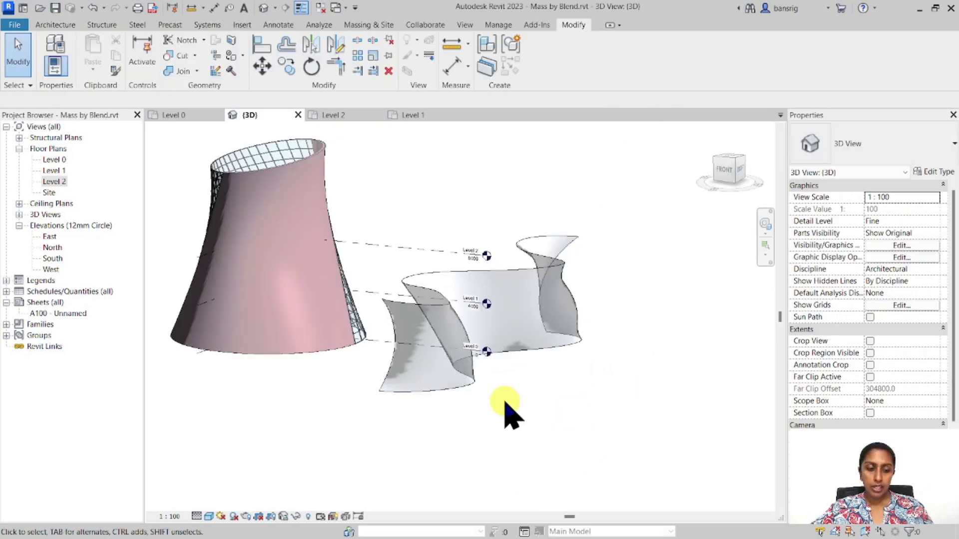
pyautogui.keyDown('shift'); pyautogui.moveTo(505, 394); pyautogui.dragTo(471, 414, button='middle'); pyautogui.keyUp('shift')
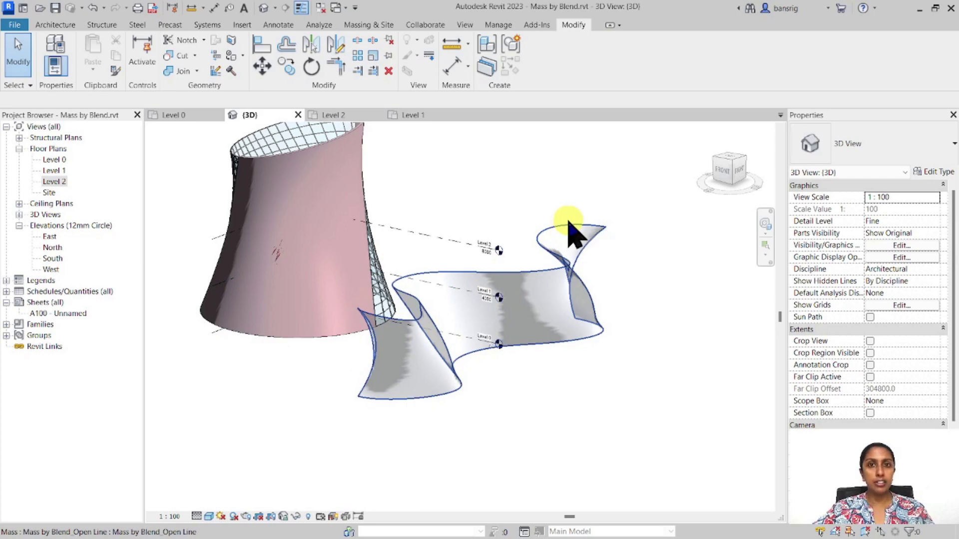
# - Edit the open-line mass in place, add a vertical edge across its central surface near the inner fold, and finish the mass
pyautogui.click(552, 267)
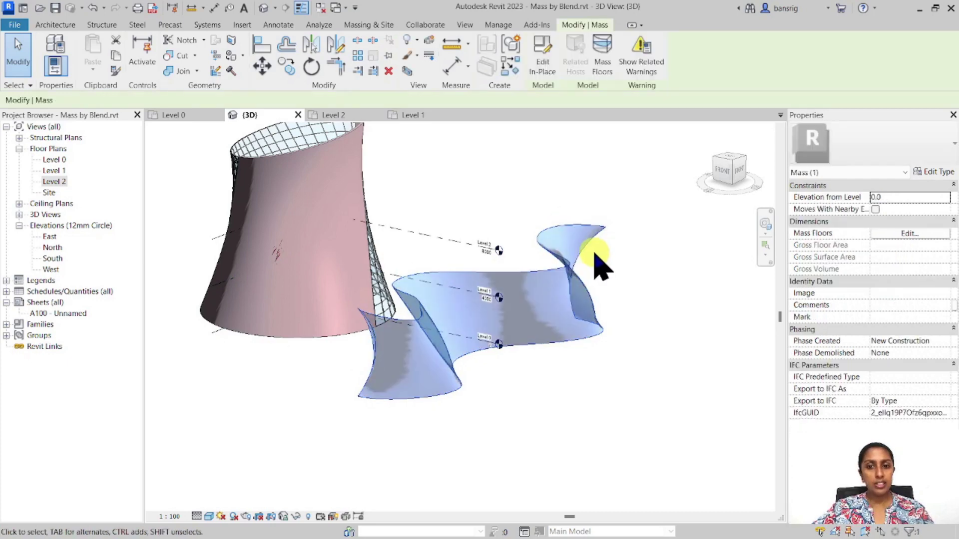
pyautogui.click(542, 56)
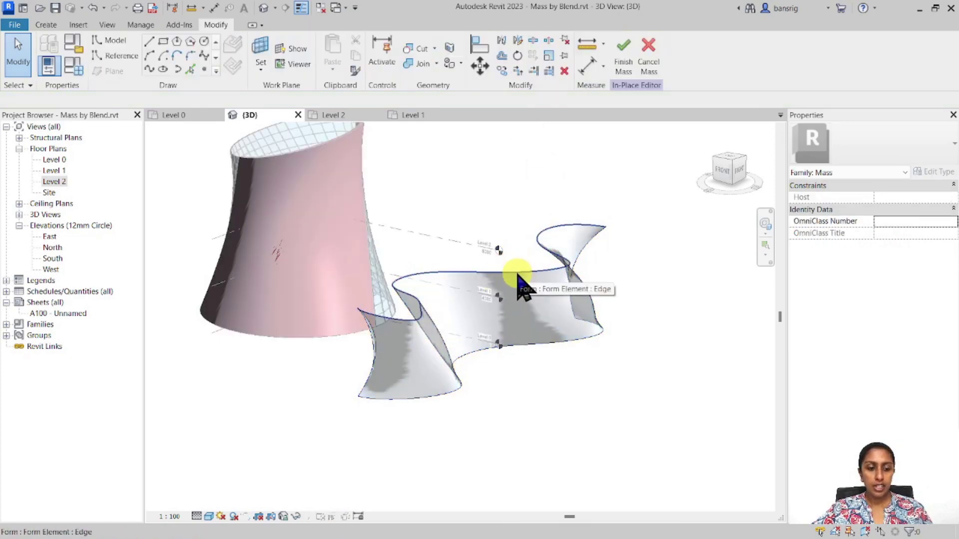
pyautogui.click(520, 285)
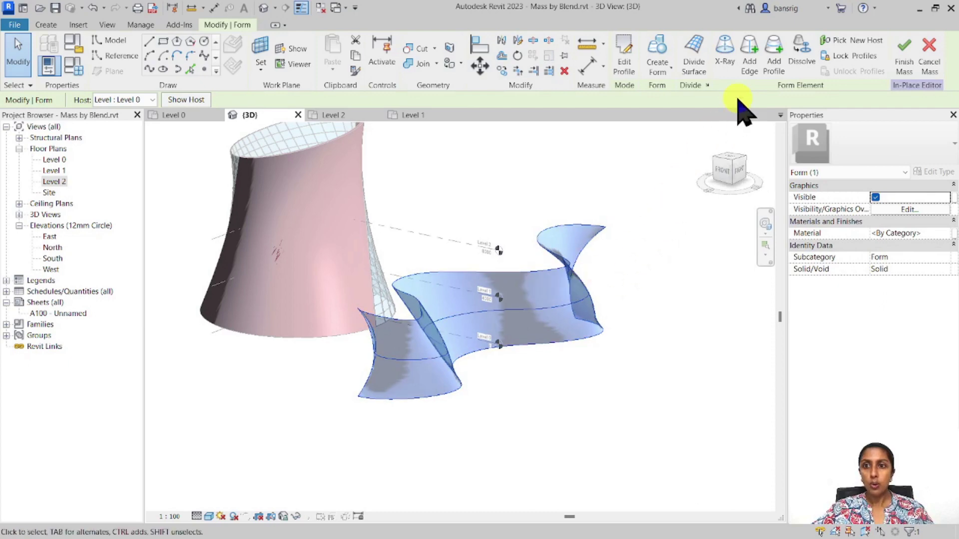
pyautogui.click(750, 67)
pyautogui.scroll(2, 497, 294)
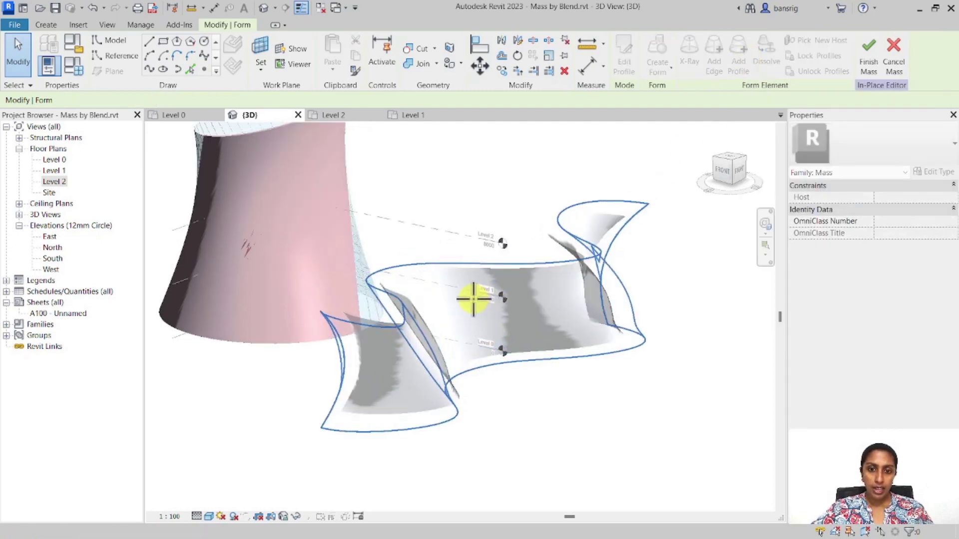
pyautogui.scroll(3, 473, 298)
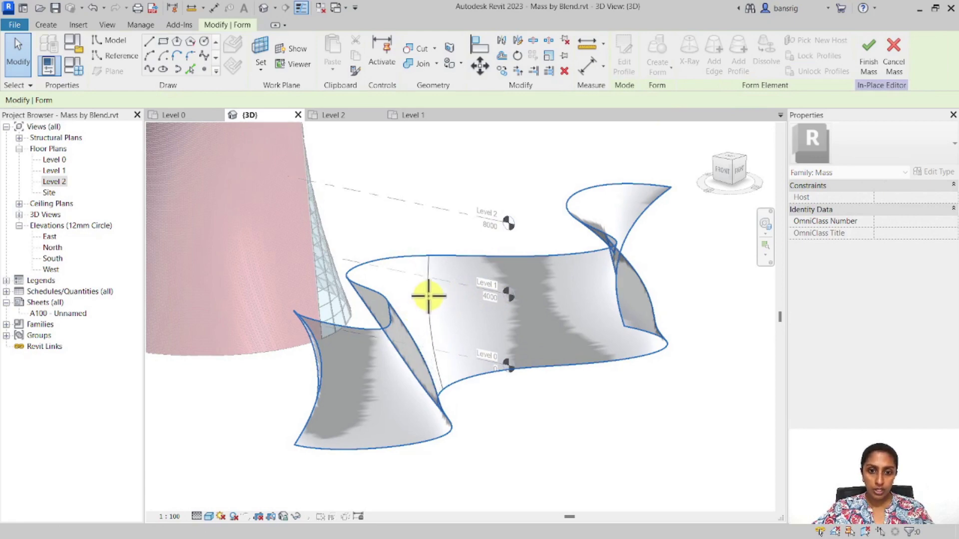
pyautogui.click(429, 296)
pyautogui.click(17, 57)
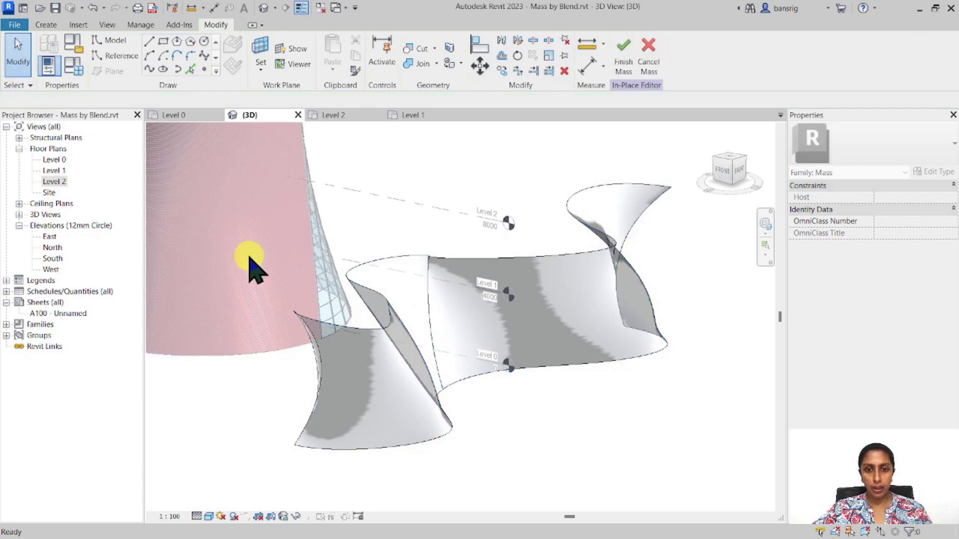
pyautogui.keyDown('shift'); pyautogui.moveTo(583, 412); pyautogui.dragTo(457, 357, button='middle'); pyautogui.keyUp('shift')
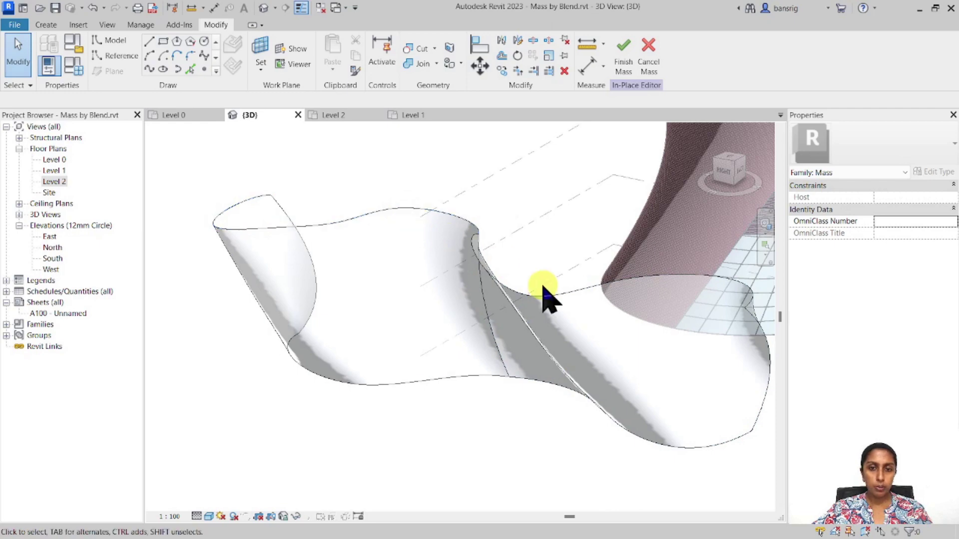
pyautogui.click(622, 48)
# - Apply a Wall-Ext_215Bwk wall by face to the smaller folded portion of the open-line mass
pyautogui.keyDown('shift'); pyautogui.moveTo(336, 456); pyautogui.dragTo(464, 239, button='middle'); pyautogui.keyUp('shift')
pyautogui.click(368, 24)
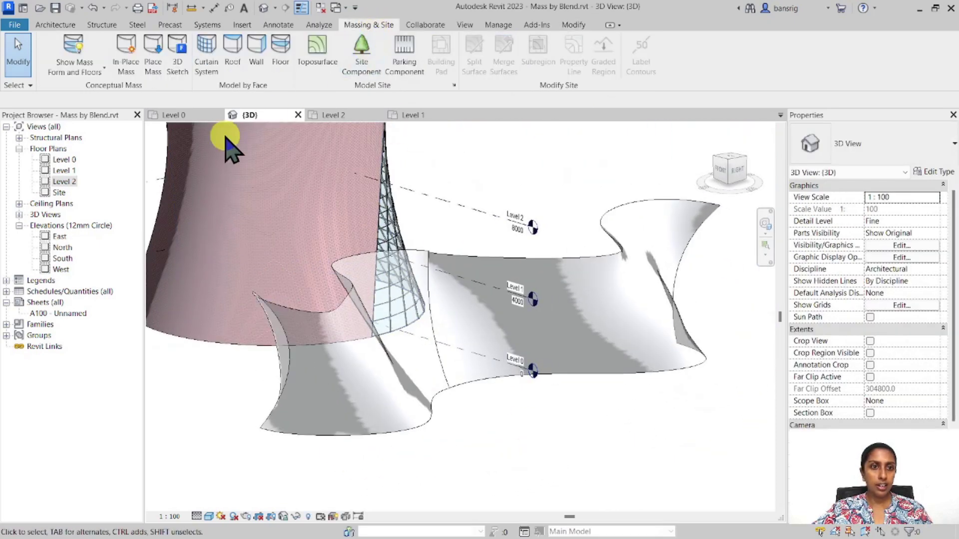
pyautogui.click(256, 56)
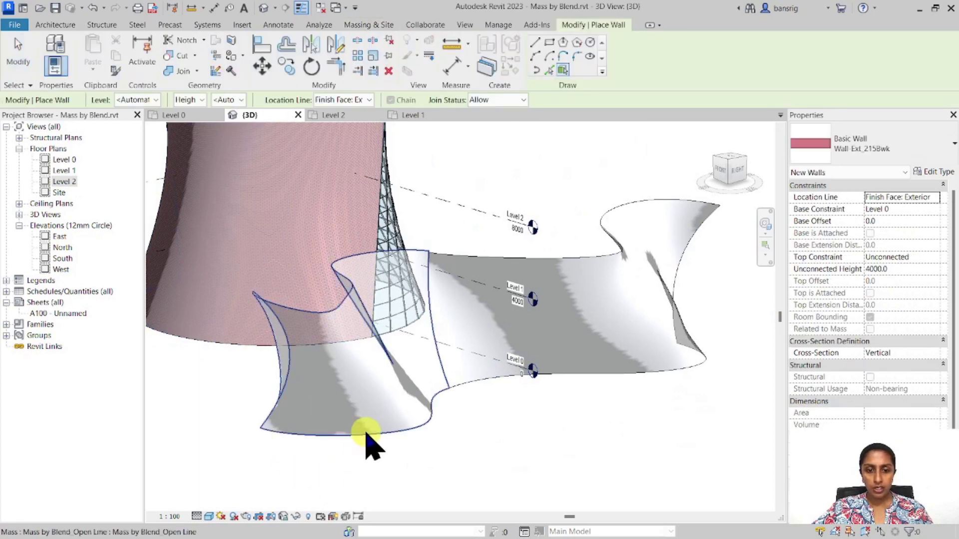
pyautogui.click(366, 435)
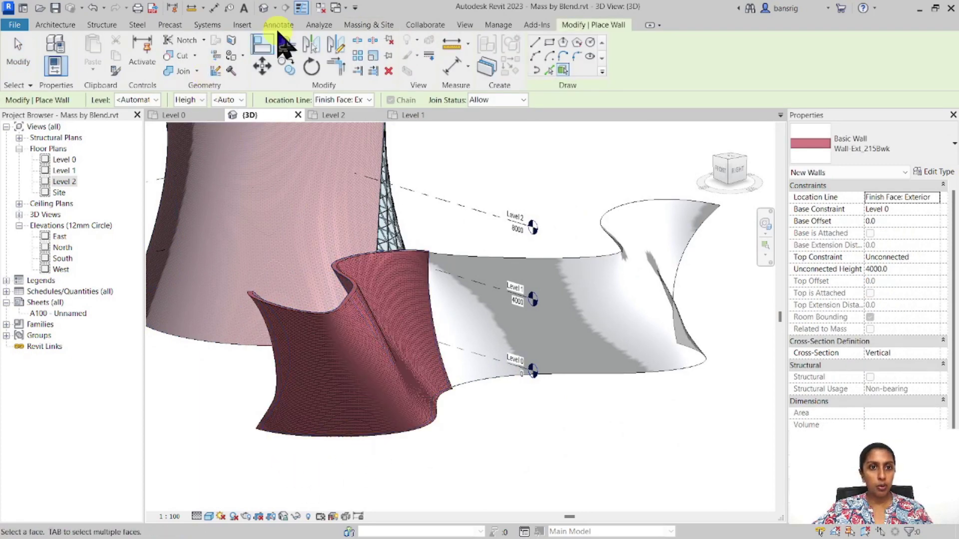
# - Create a curtain system by face on the remaining larger surface of the open-line mass, with Grid 1 and Grid 2 numbers set to 10
pyautogui.click(368, 25)
pyautogui.click(215, 56)
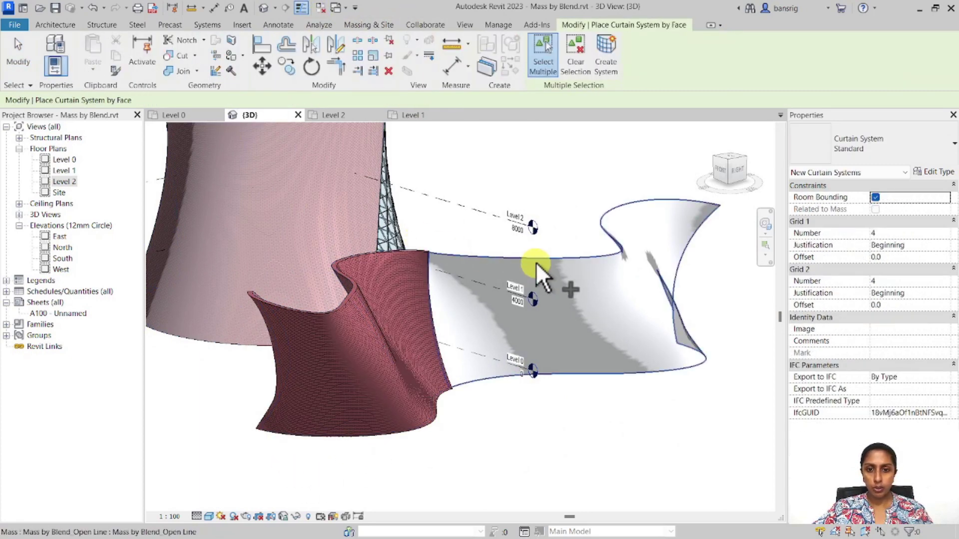
pyautogui.click(536, 261)
pyautogui.click(897, 234)
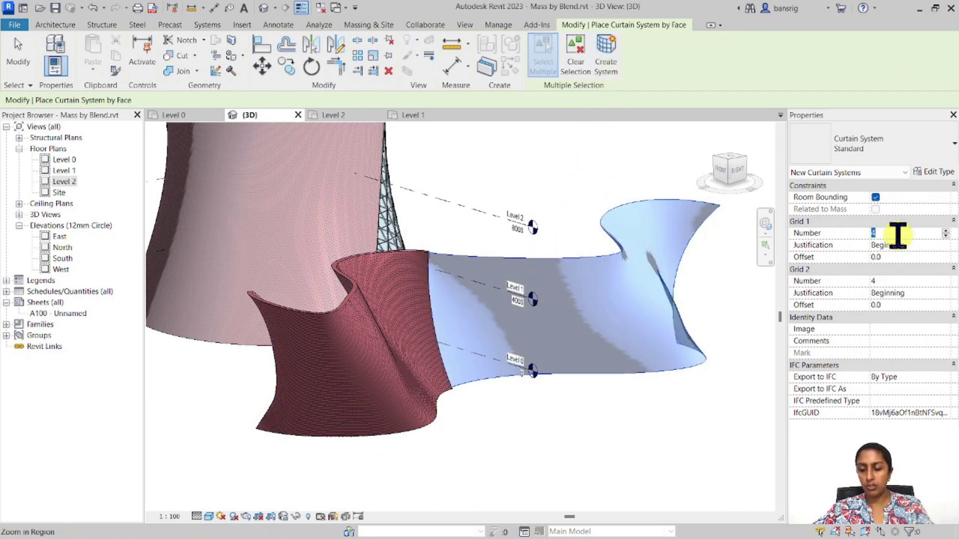
pyautogui.write('10')
pyautogui.click(898, 281)
pyautogui.write('10')
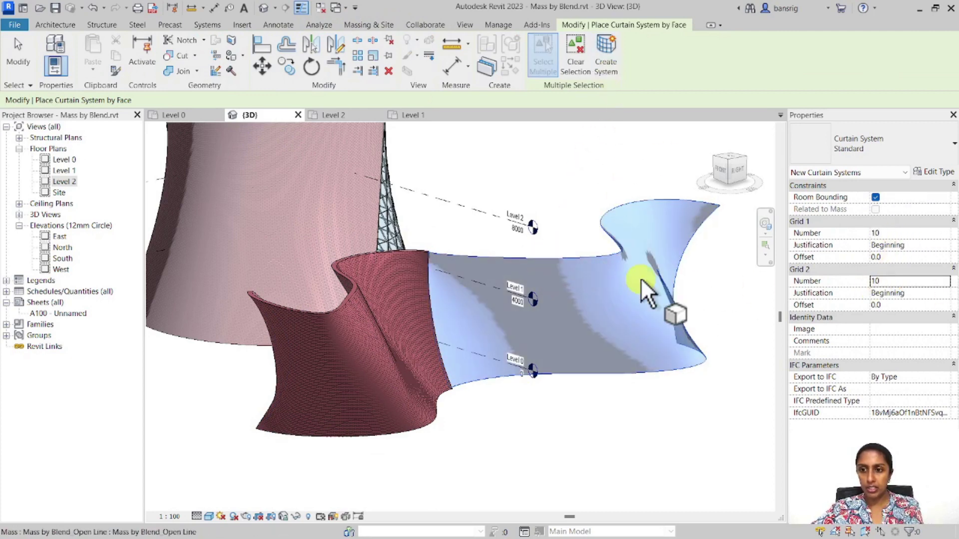
pyautogui.click(621, 53)
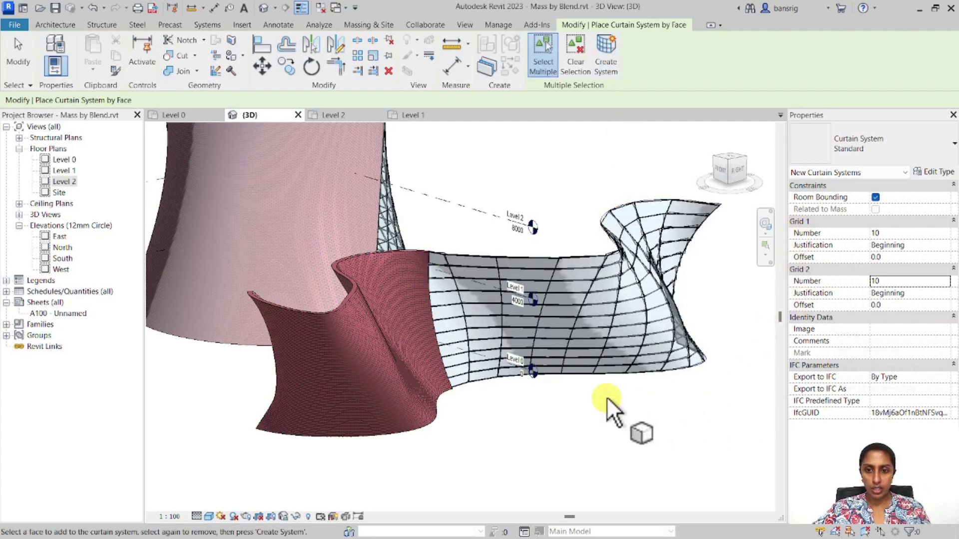
pyautogui.press('Escape')
# - Change the new curtain system's Grid 1 number to 15 and finally to 20, and deselect it
pyautogui.scroll(2, 597, 259)
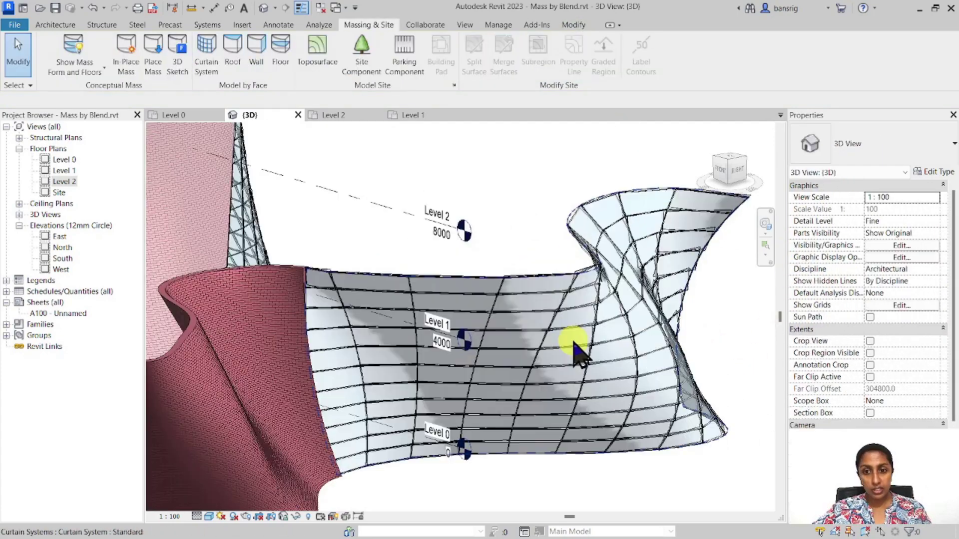
pyautogui.click(562, 275)
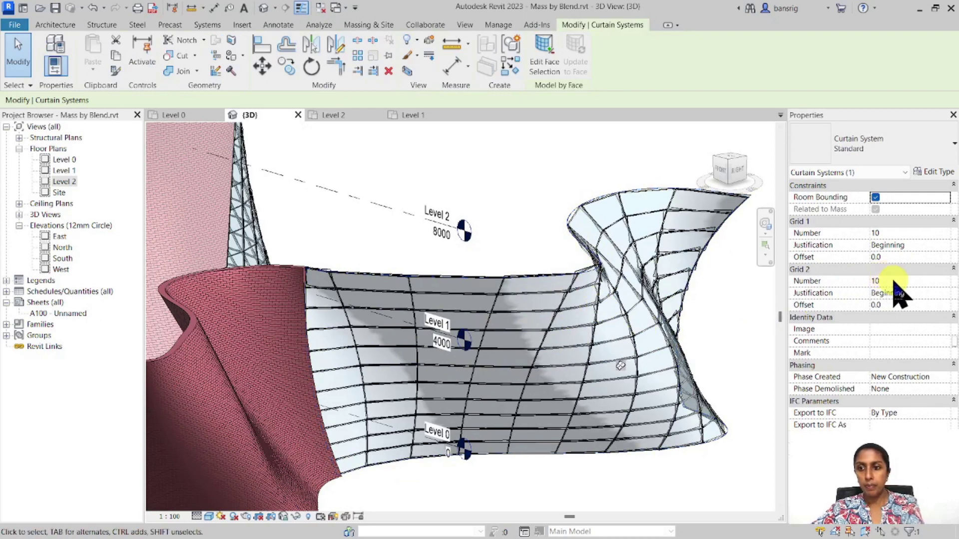
pyautogui.click(894, 233)
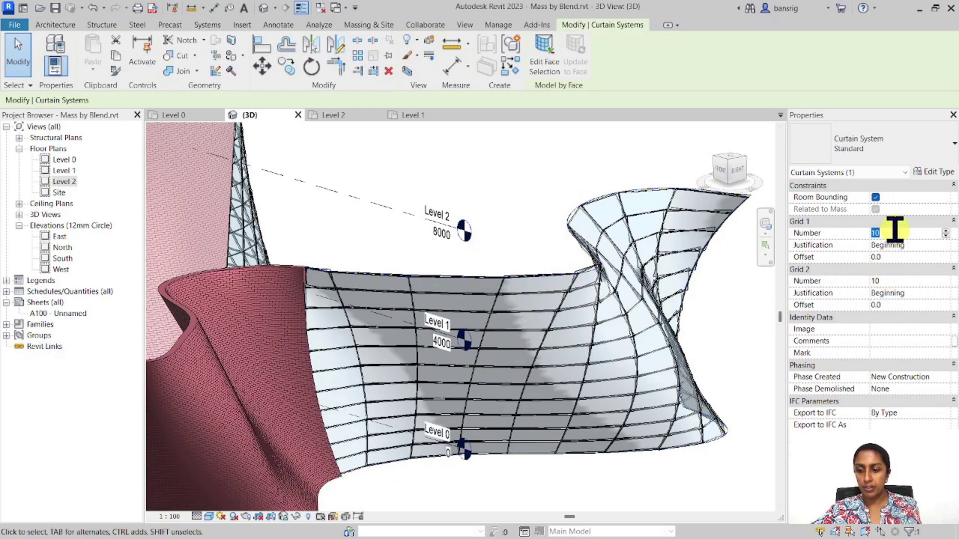
pyautogui.write('15')
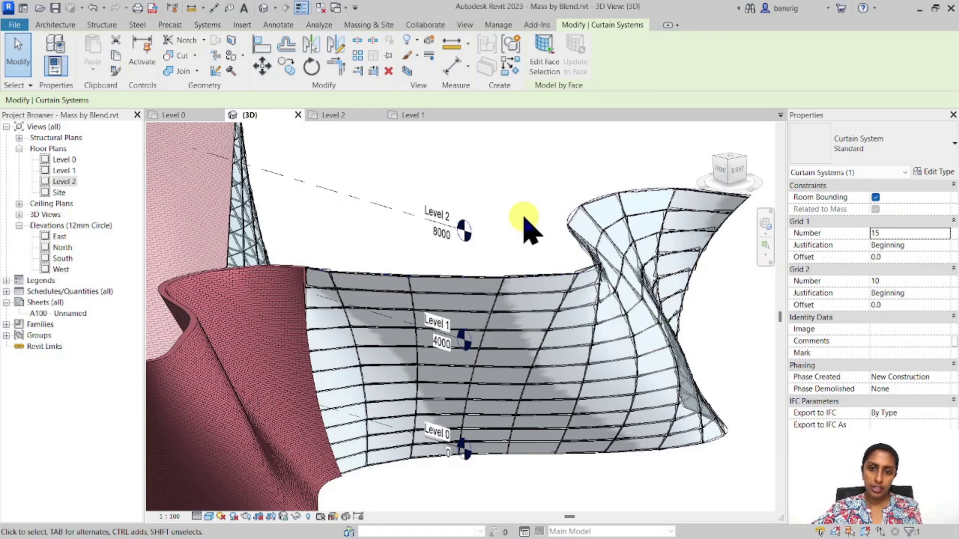
pyautogui.click(901, 233)
pyautogui.write('20')
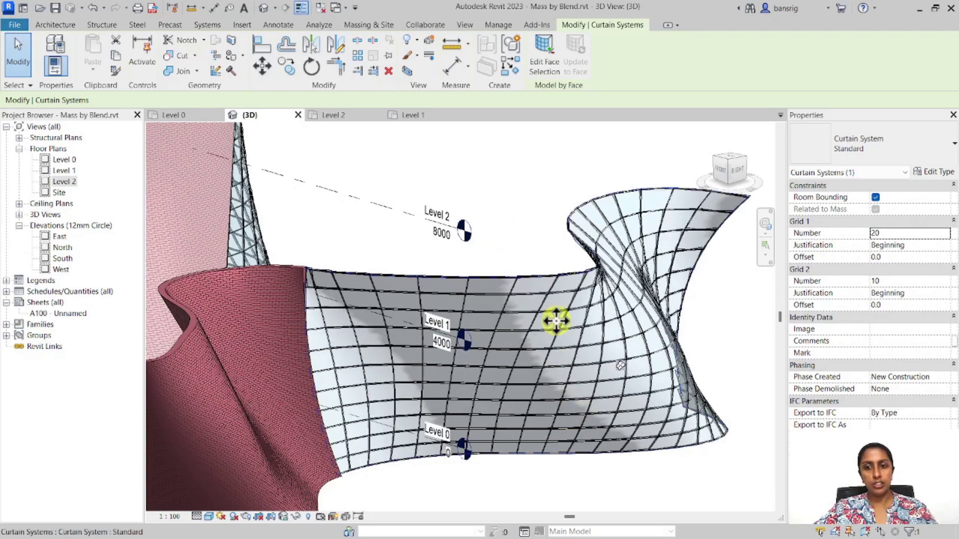
pyautogui.scroll(-3, 555, 320)
pyautogui.click(575, 445)
pyautogui.scroll(-3, 574, 316)
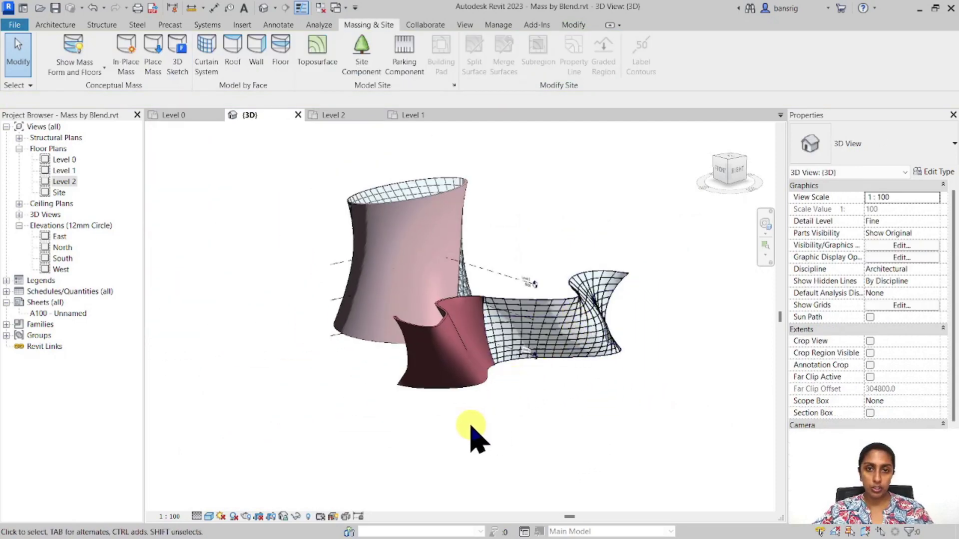
pyautogui.keyDown('shift'); pyautogui.moveTo(496, 429); pyautogui.dragTo(658, 393, button='middle'); pyautogui.keyUp('shift')
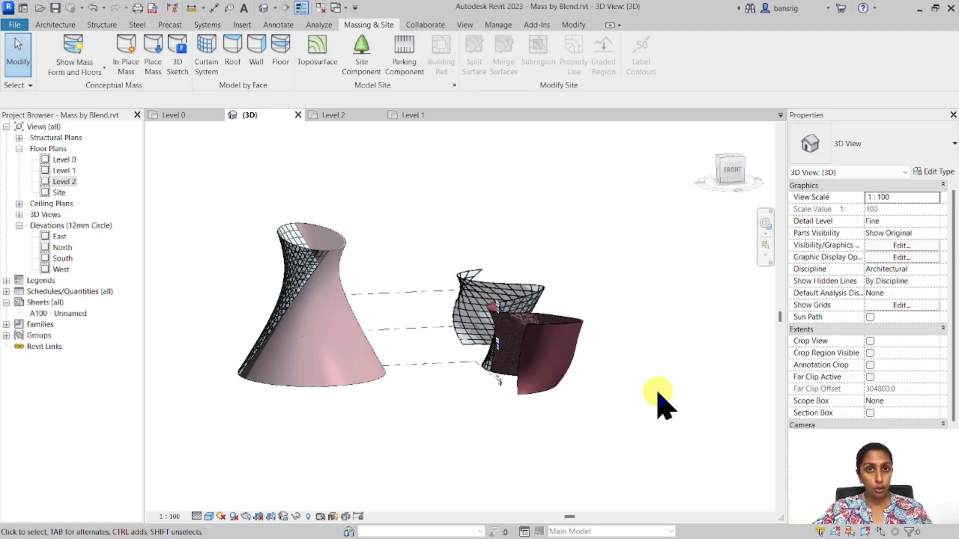
# - Open the Level 0 floor plan and make free drawing space beside the circular mass
pyautogui.doubleClick(59, 160)
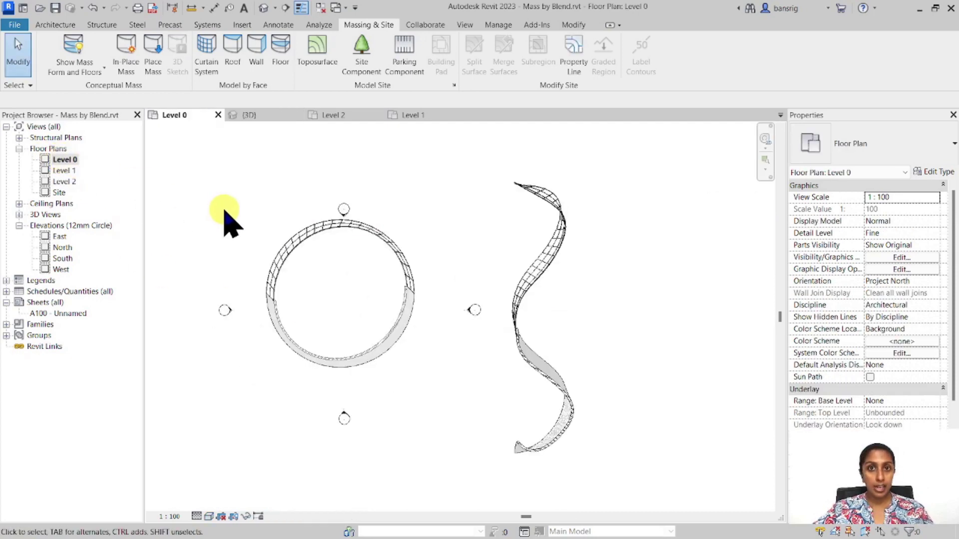
pyautogui.scroll(-3, 520, 220)
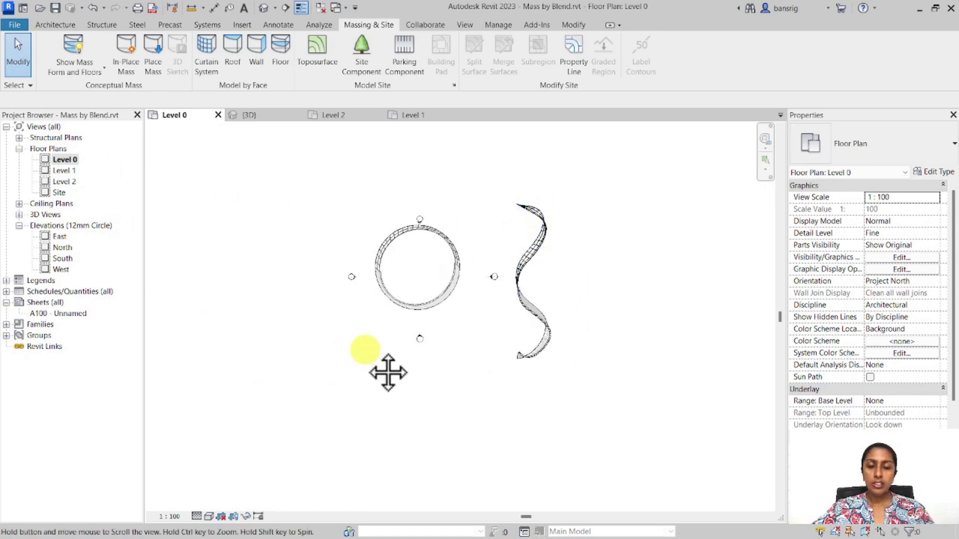
pyautogui.moveTo(387, 375); pyautogui.dragTo(464, 361, button='middle')
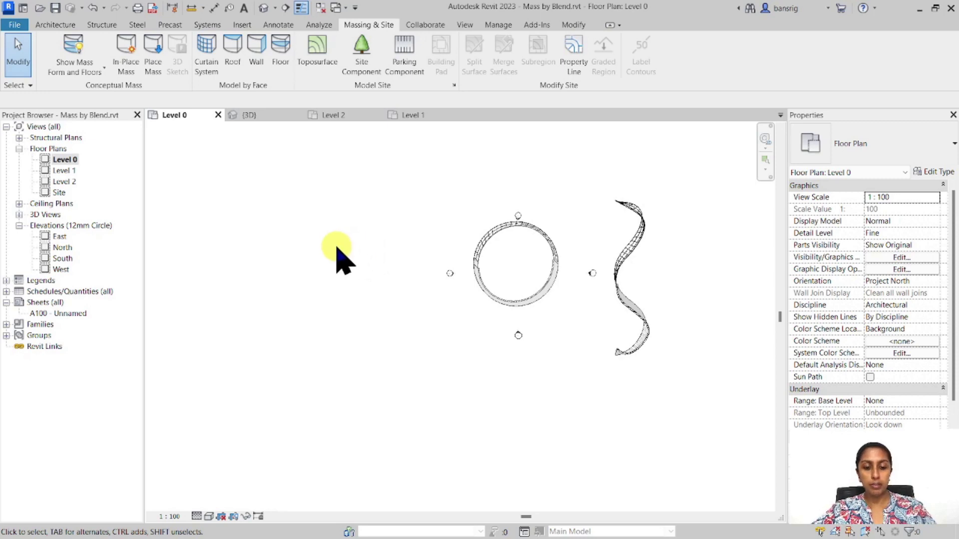
pyautogui.press('r')
pyautogui.press('p')
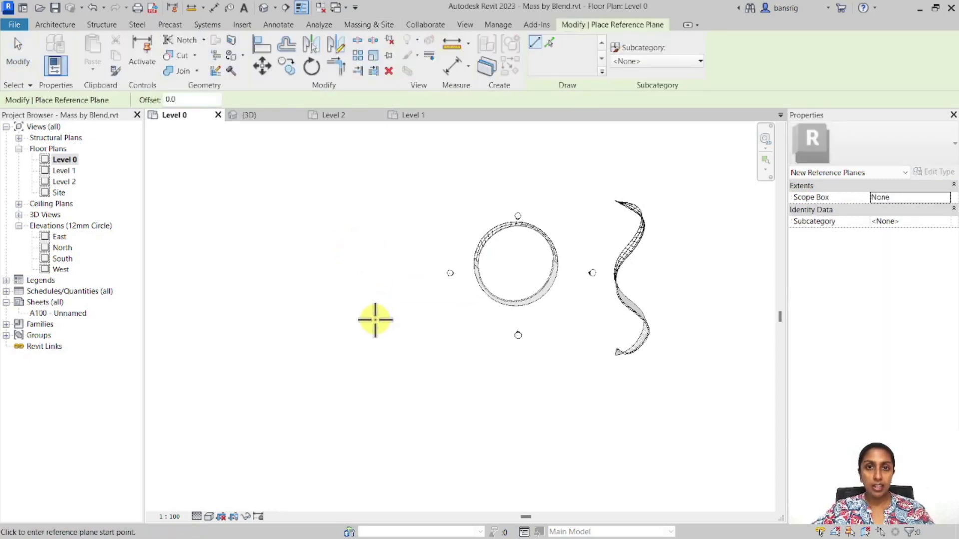
pyautogui.scroll(1, 369, 321)
pyautogui.press('Escape')
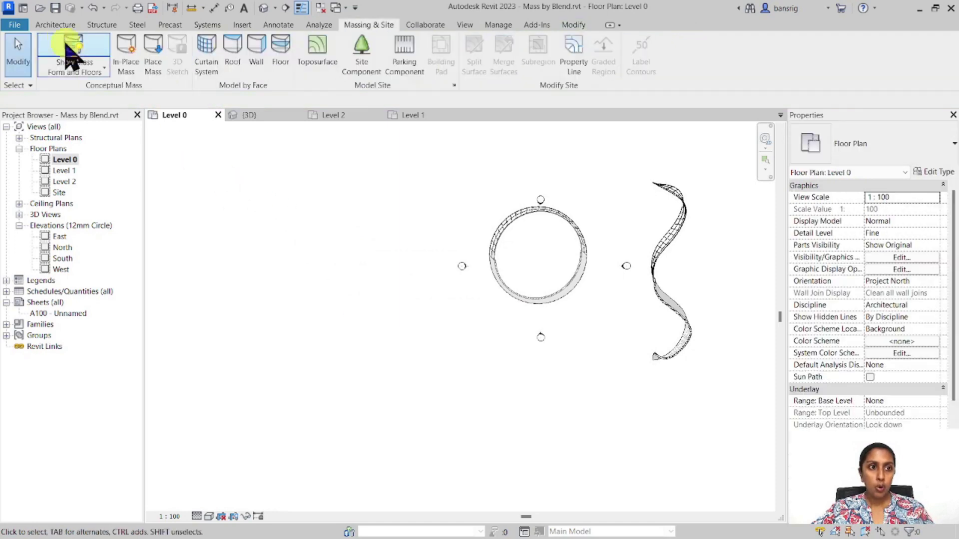
# - Draw a horizontal reference plane in the empty area west of the circular mass and name it 1
pyautogui.click(55, 25)
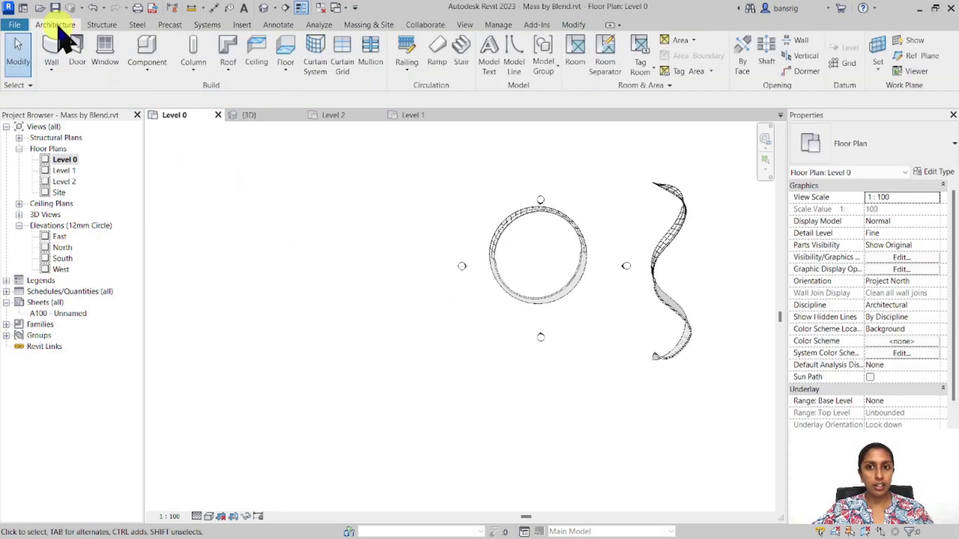
pyautogui.click(912, 56)
pyautogui.scroll(2, 357, 320)
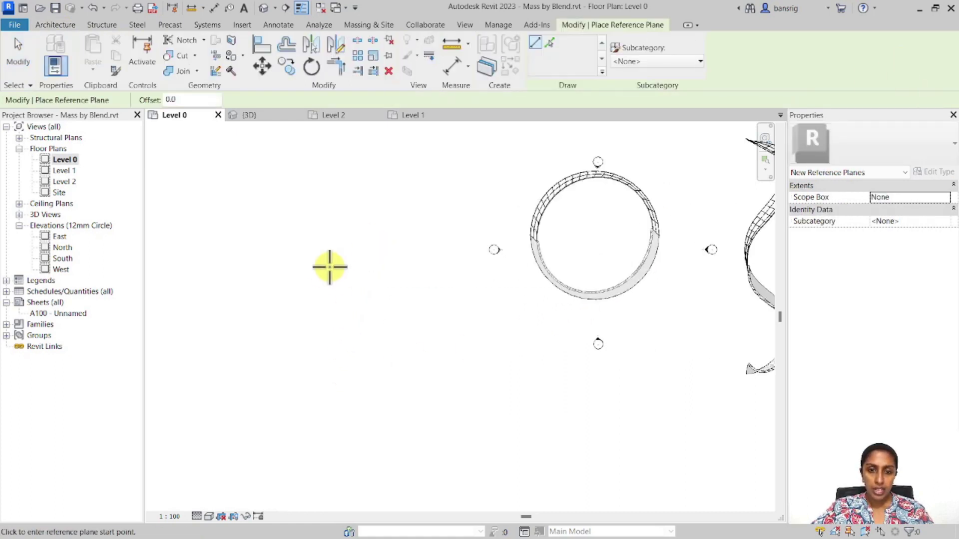
pyautogui.click(316, 304)
pyautogui.click(470, 303)
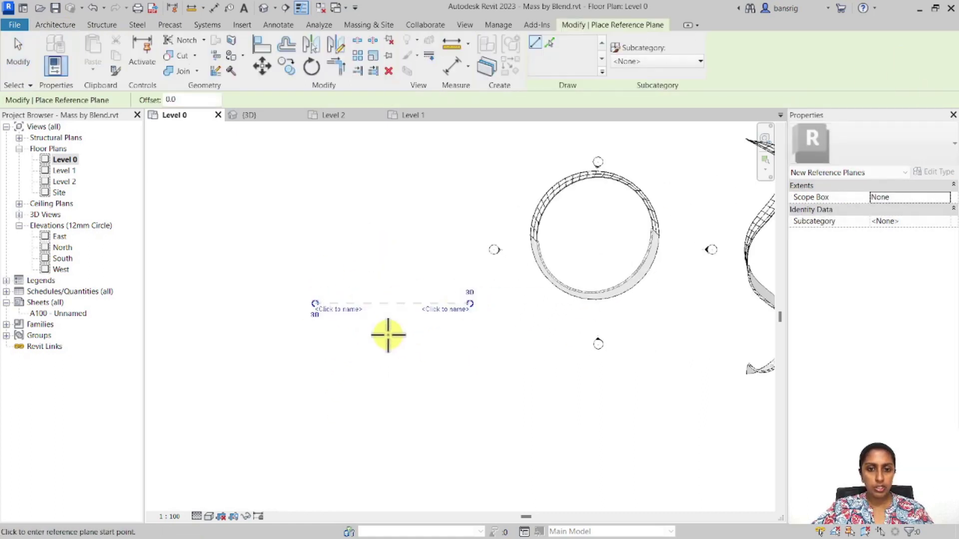
pyautogui.scroll(1, 287, 318)
pyautogui.click(322, 300)
pyautogui.write('1')
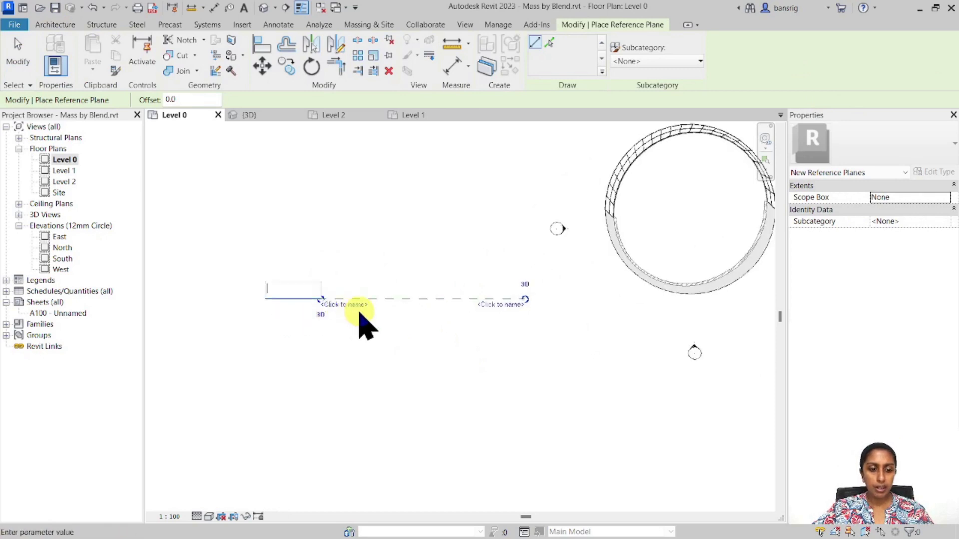
pyautogui.press('Escape')
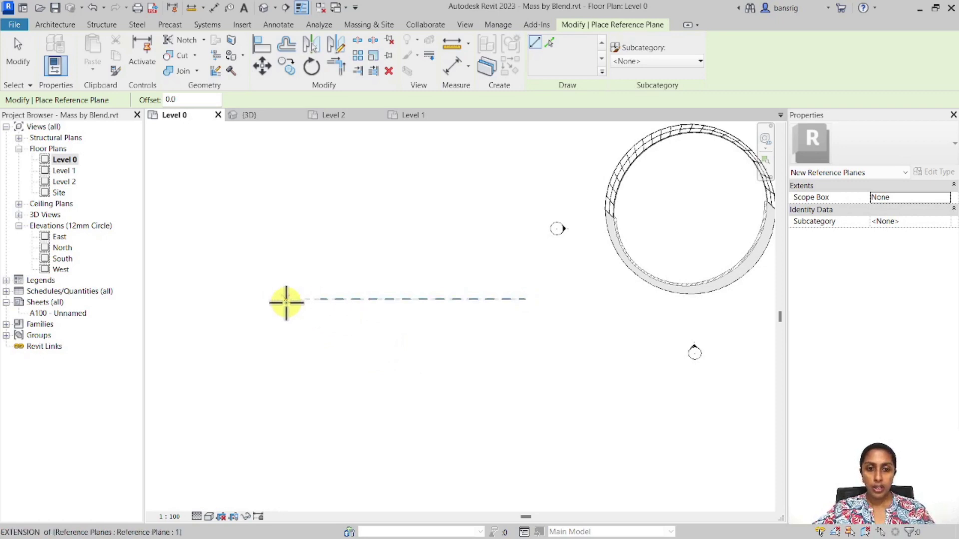
# - Draw a second horizontal reference plane of matching length about 4000 mm above plane 1, and name it 2
pyautogui.click(321, 252)
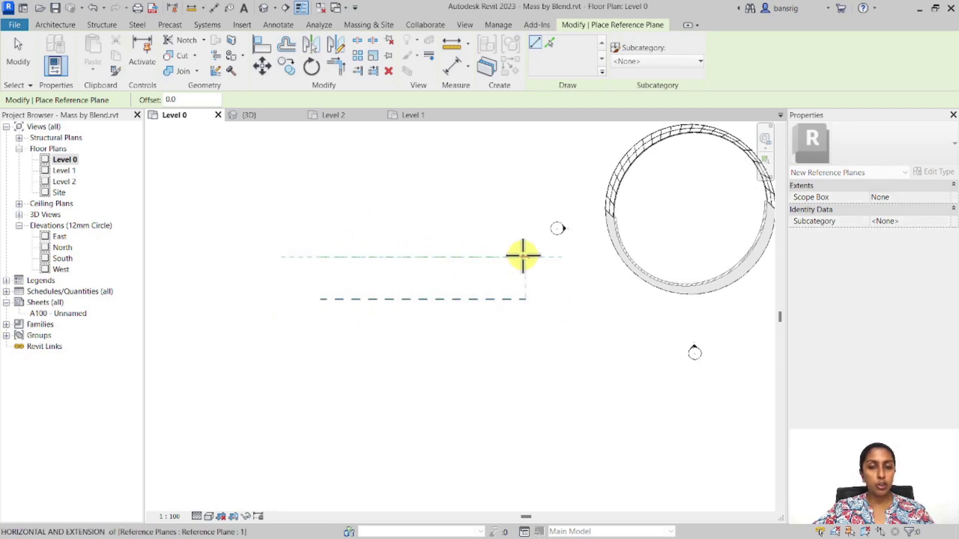
pyautogui.click(523, 255)
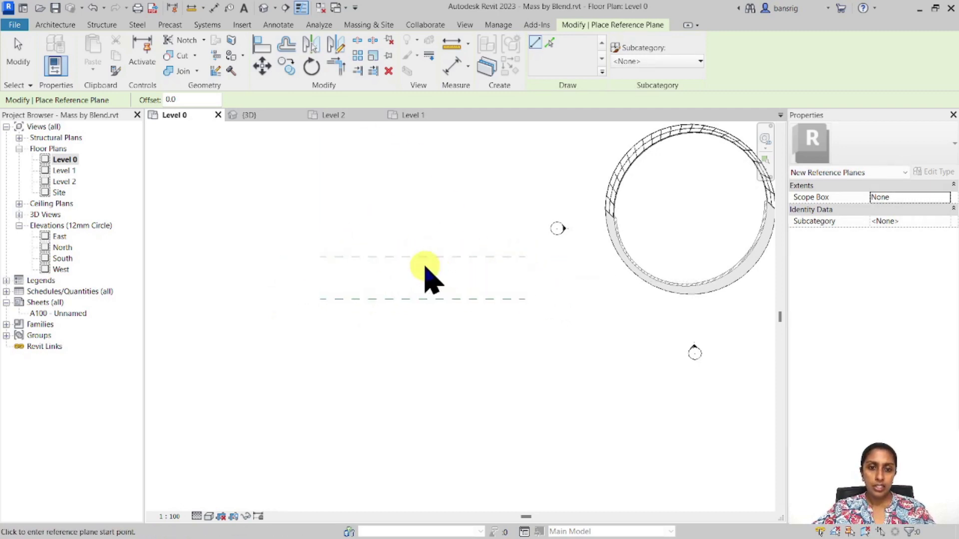
pyautogui.press('Escape')
pyautogui.click(406, 257)
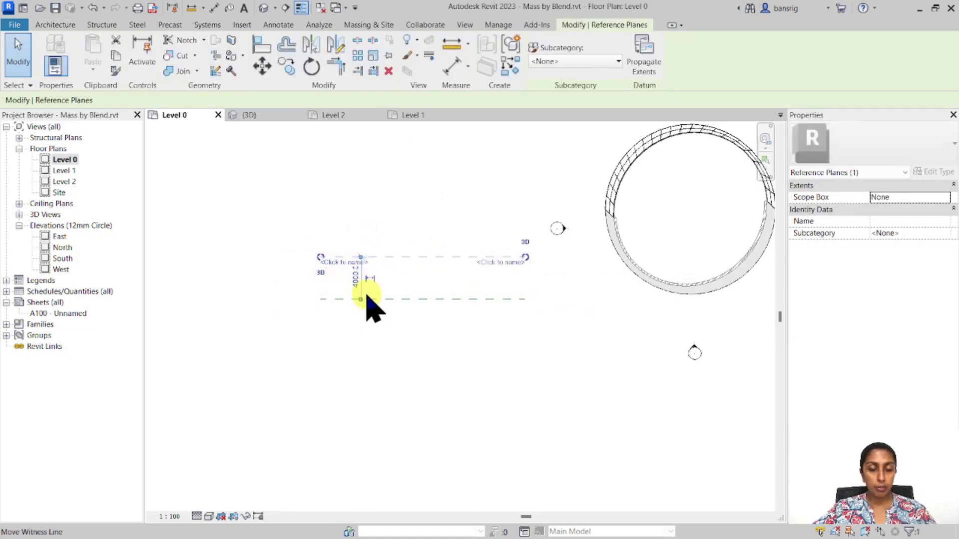
pyautogui.click(344, 273)
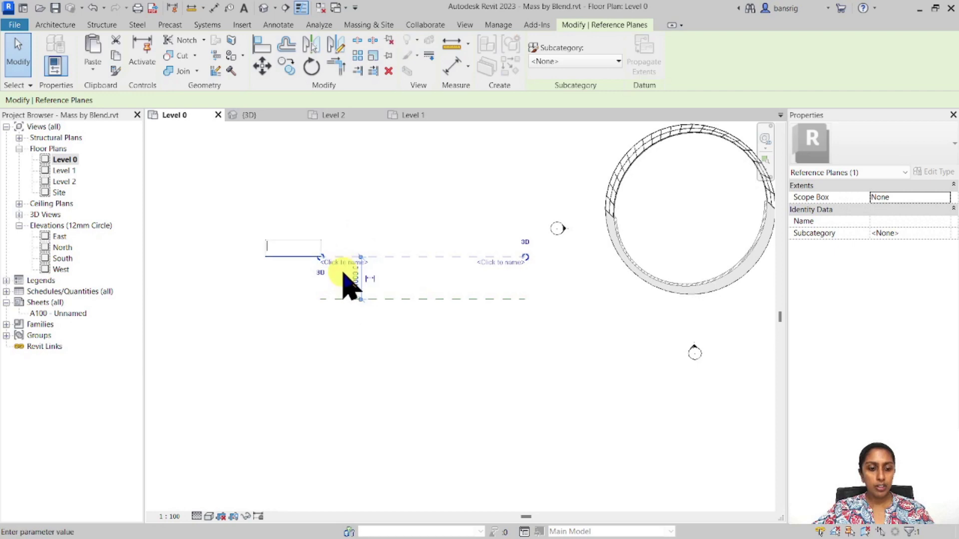
pyautogui.write('2')
pyautogui.press('Escape')
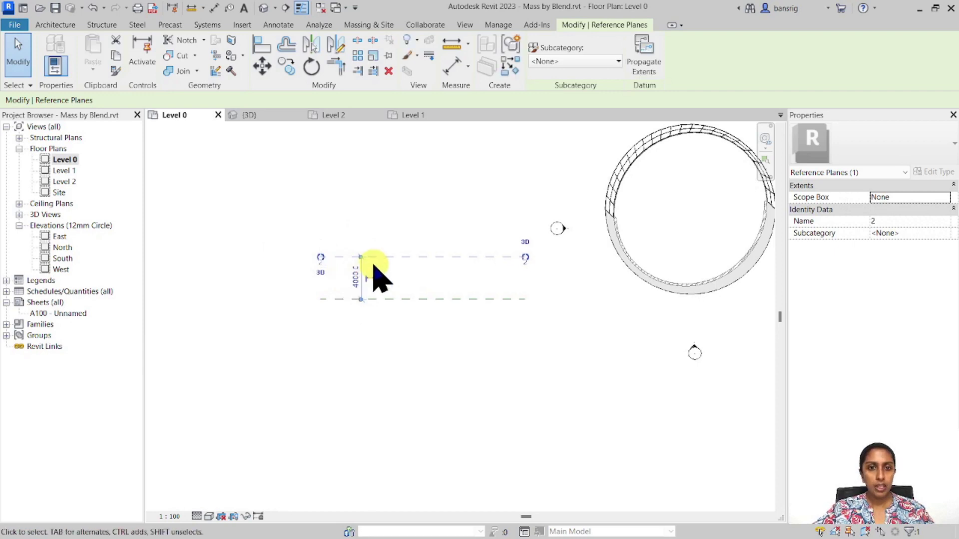
# - Draw a third horizontal reference plane of matching length about 4000 mm above plane 2, and end the command
pyautogui.press('r')
pyautogui.press('p')
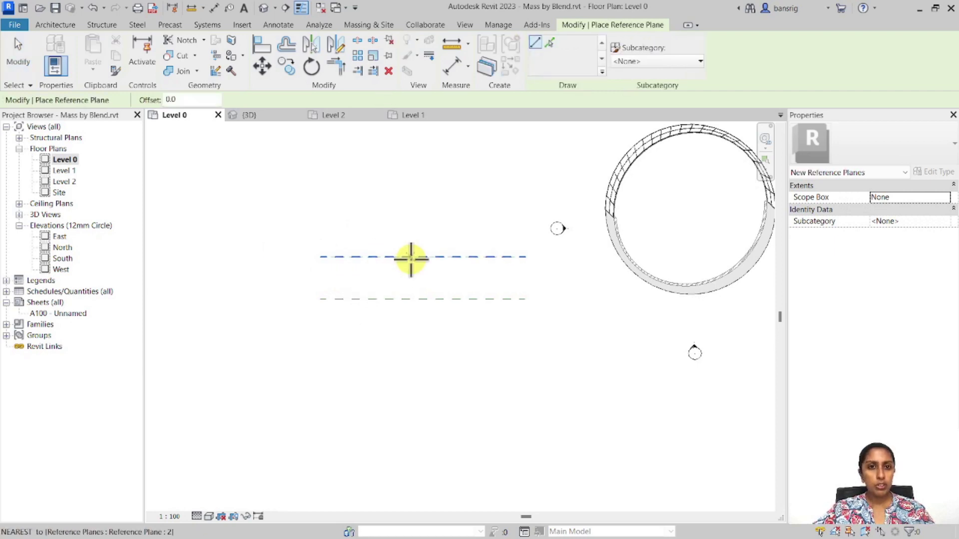
pyautogui.click(321, 211)
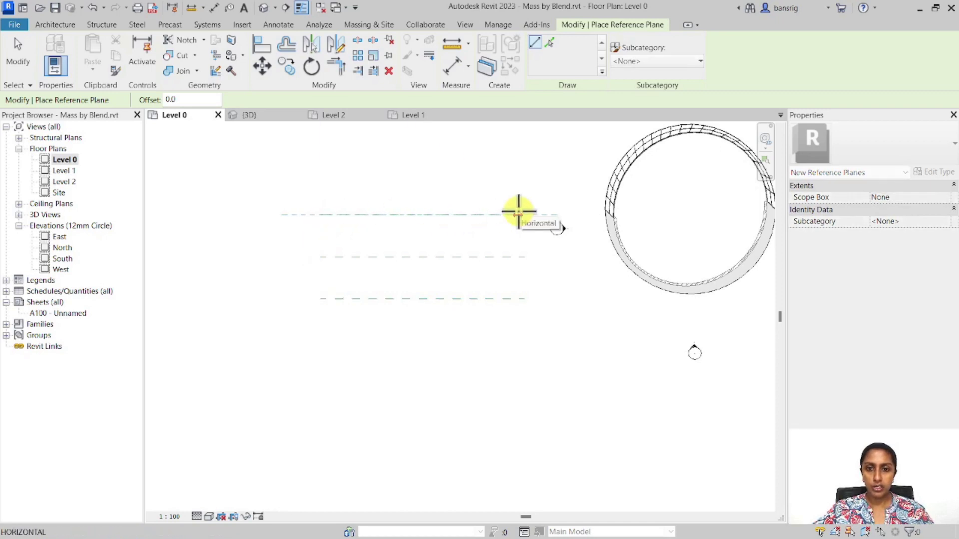
pyautogui.click(521, 212)
pyautogui.press('Escape')
pyautogui.press('Escape')
pyautogui.click(344, 216)
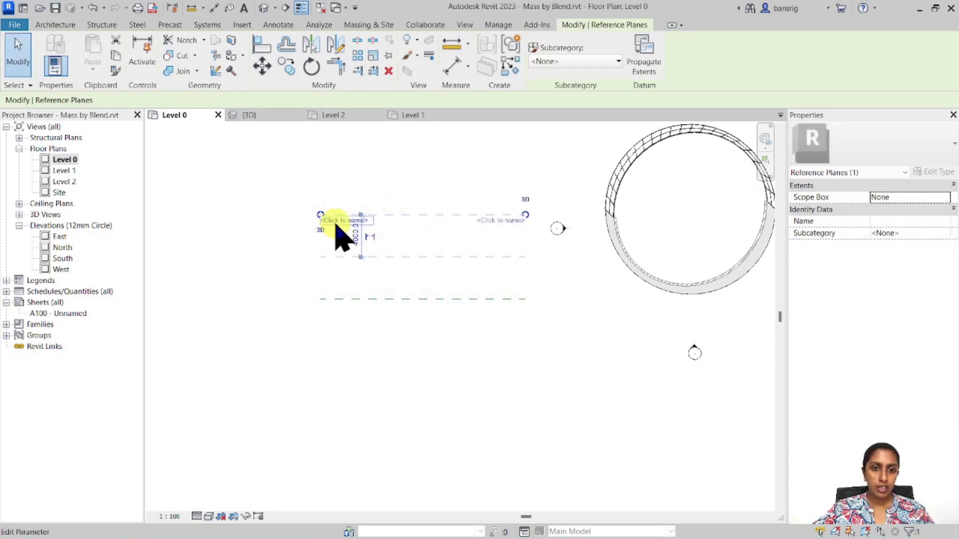
pyautogui.click(362, 183)
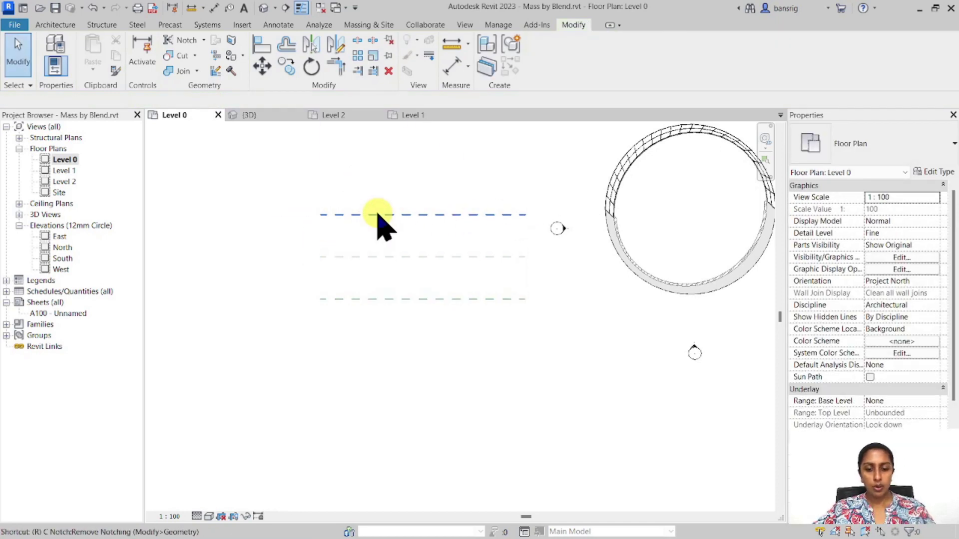
# - Draw a vertical reference plane crossing the three horizontal planes near their west ends and name it left
pyautogui.press('r')
pyautogui.press('p')
pyautogui.click(361, 188)
pyautogui.click(357, 343)
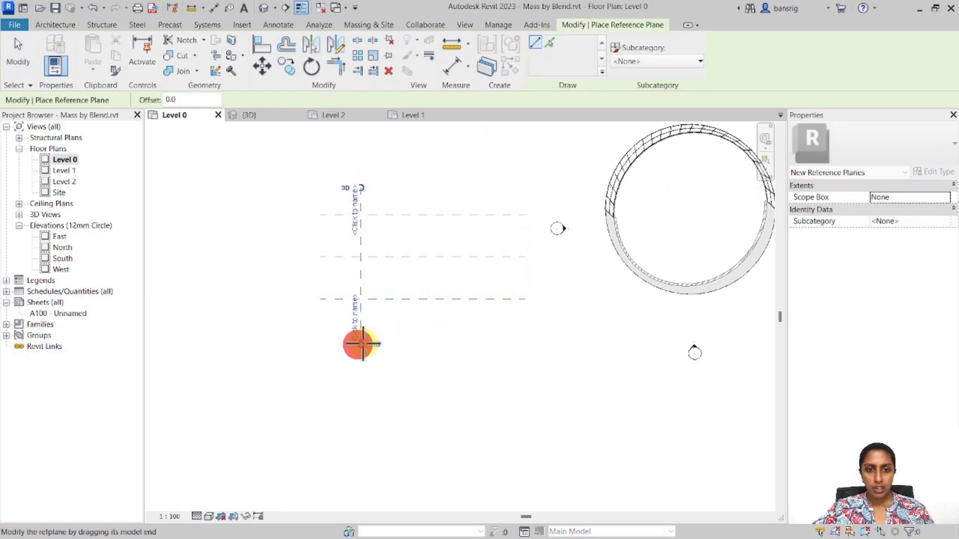
pyautogui.click(354, 335)
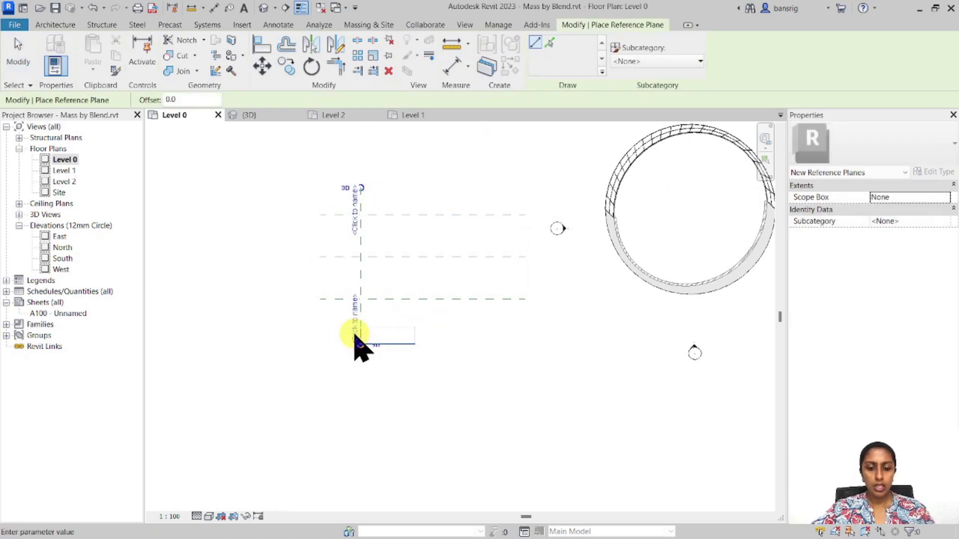
pyautogui.write('left')
pyautogui.press('Return')
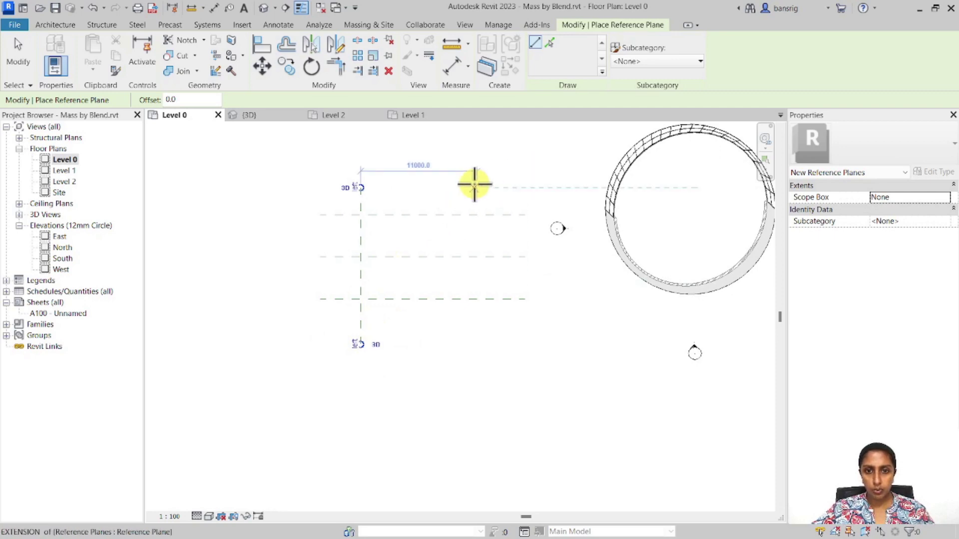
# - Draw a second vertical reference plane of matching length 10000 mm east of plane left, name it right, and end the command
pyautogui.click(467, 188)
pyautogui.click(468, 343)
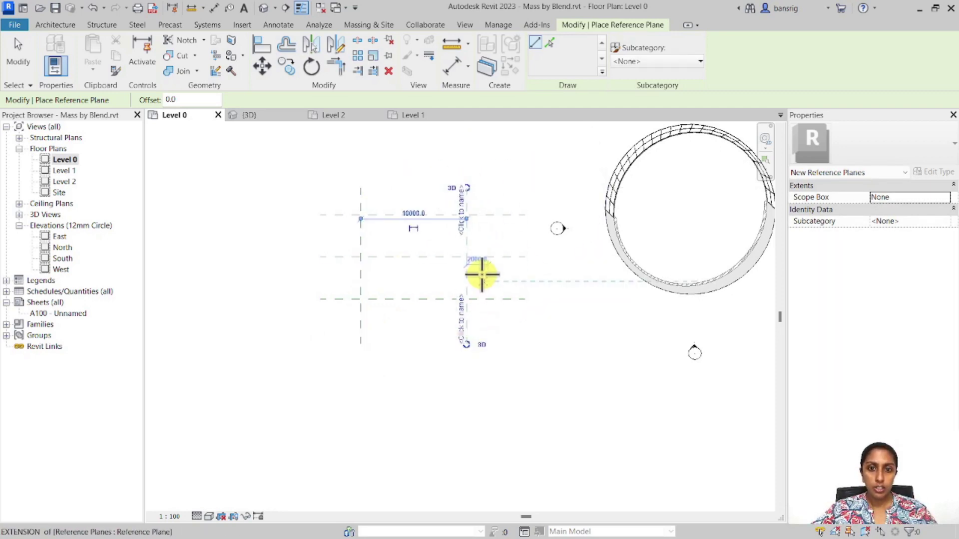
pyautogui.click(462, 319)
pyautogui.write('righ')
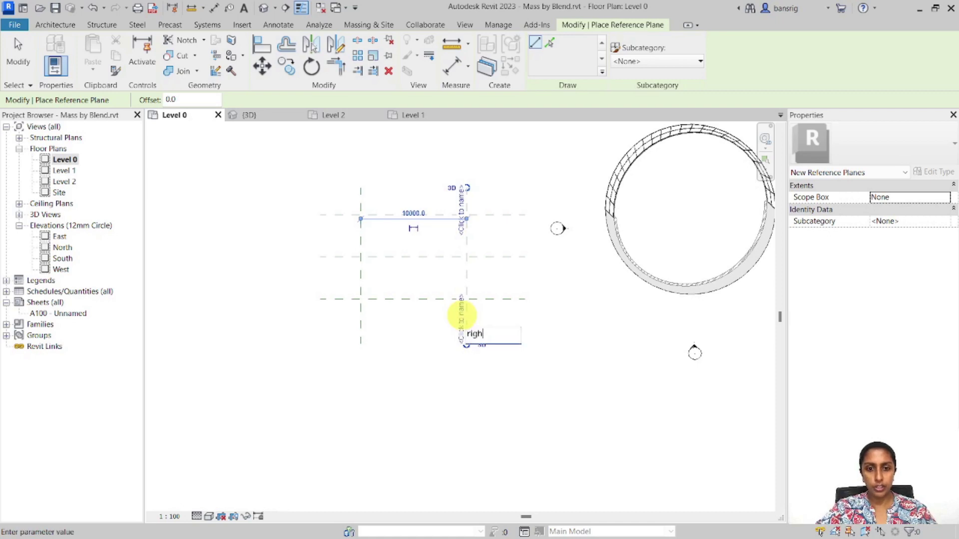
pyautogui.write('t')
pyautogui.press('Return')
pyautogui.press('Escape')
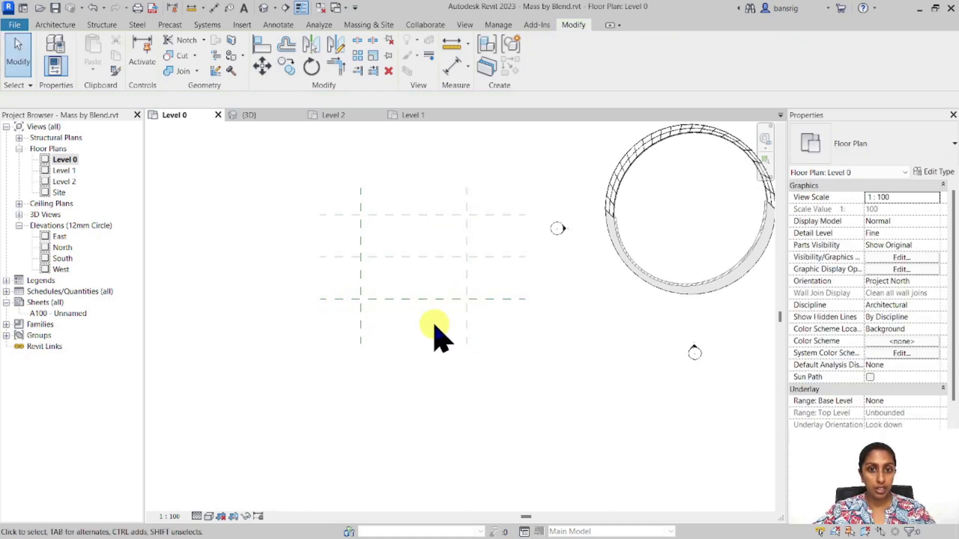
# - Place a building section south of the reference planes, extend its depth to about 13400 mm past plane 3, and open the section view
pyautogui.click(285, 8)
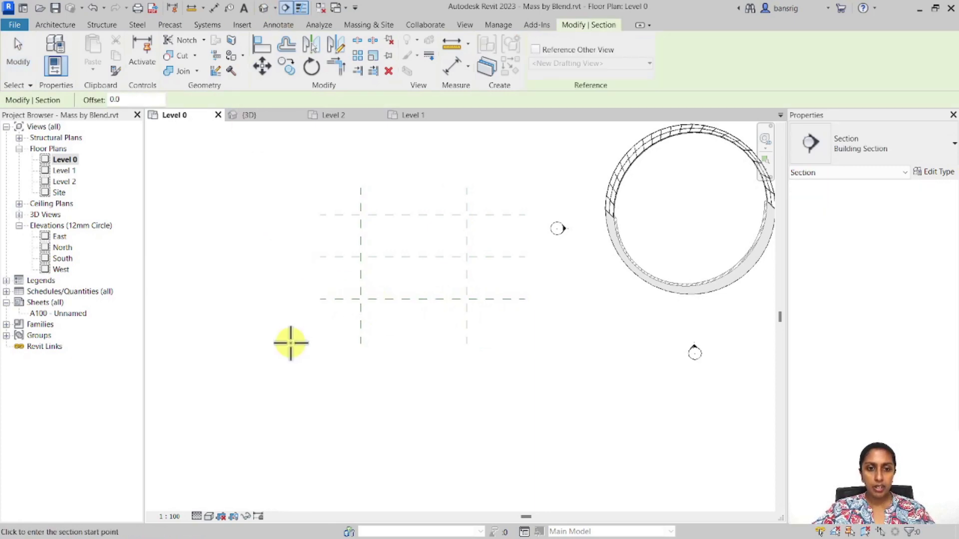
pyautogui.click(272, 333)
pyautogui.click(550, 333)
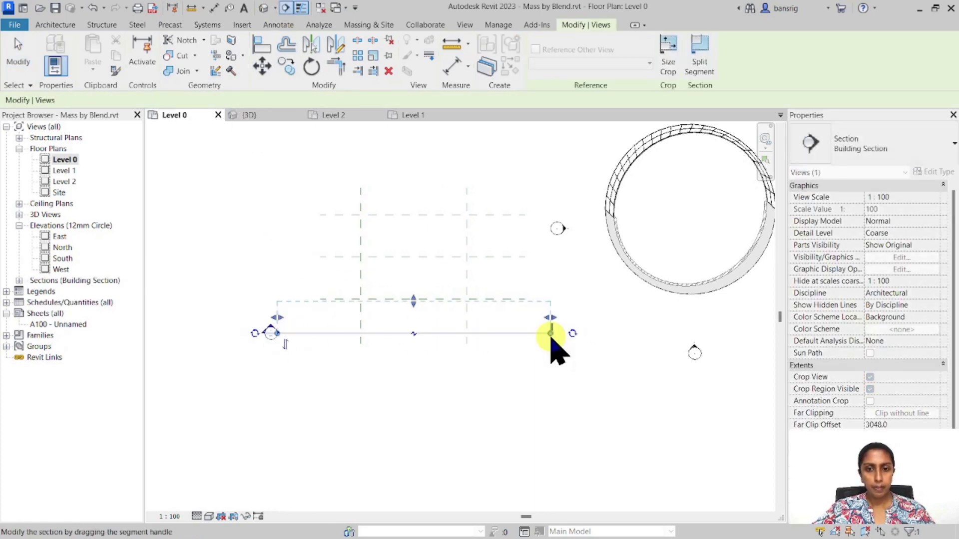
pyautogui.moveTo(413, 300); pyautogui.dragTo(416, 280)
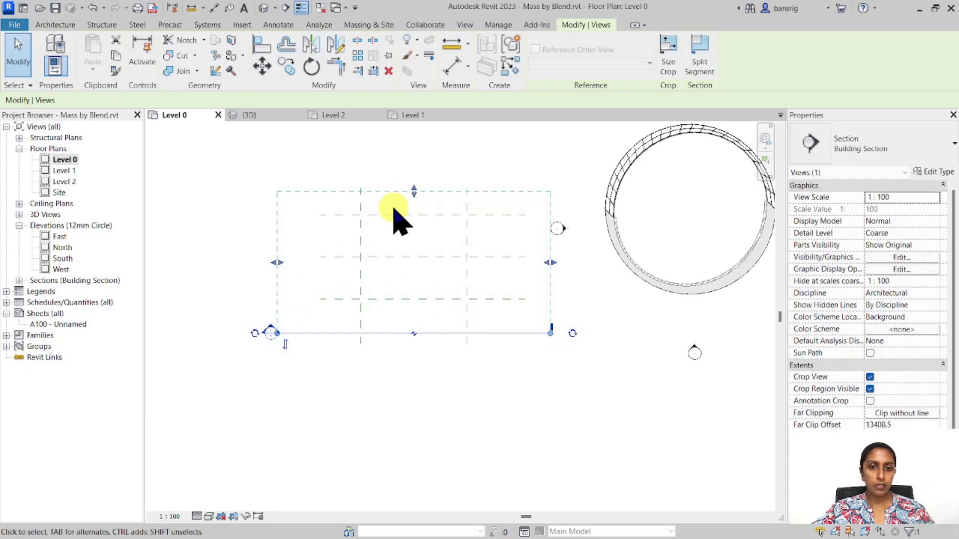
pyautogui.click(412, 254)
pyautogui.doubleClick(268, 325)
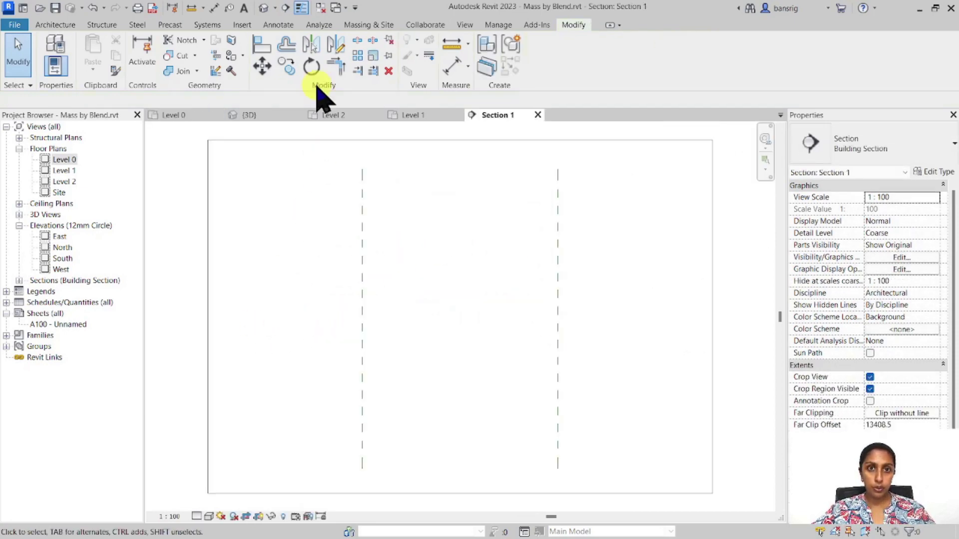
# - Start an in-place mass named Mass using Work Plane
pyautogui.click(375, 26)
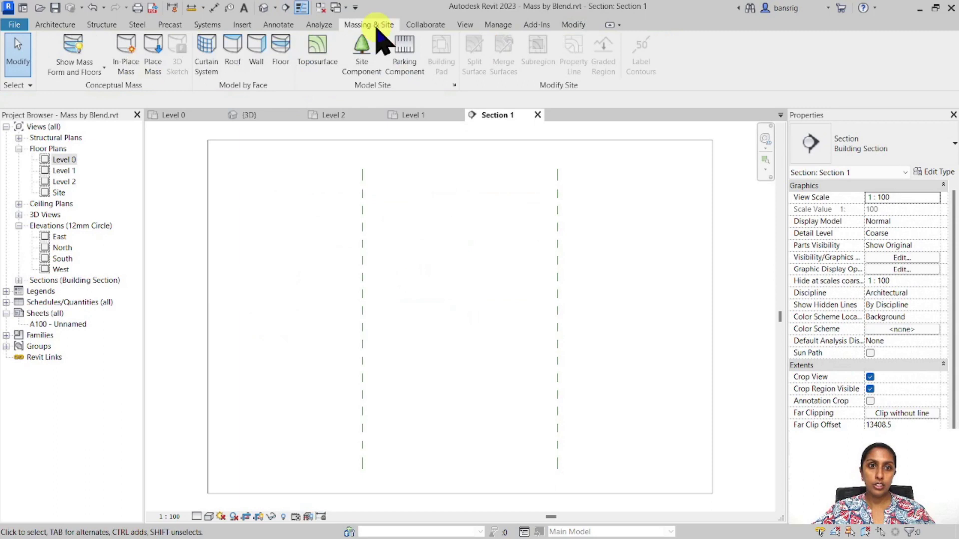
pyautogui.click(134, 63)
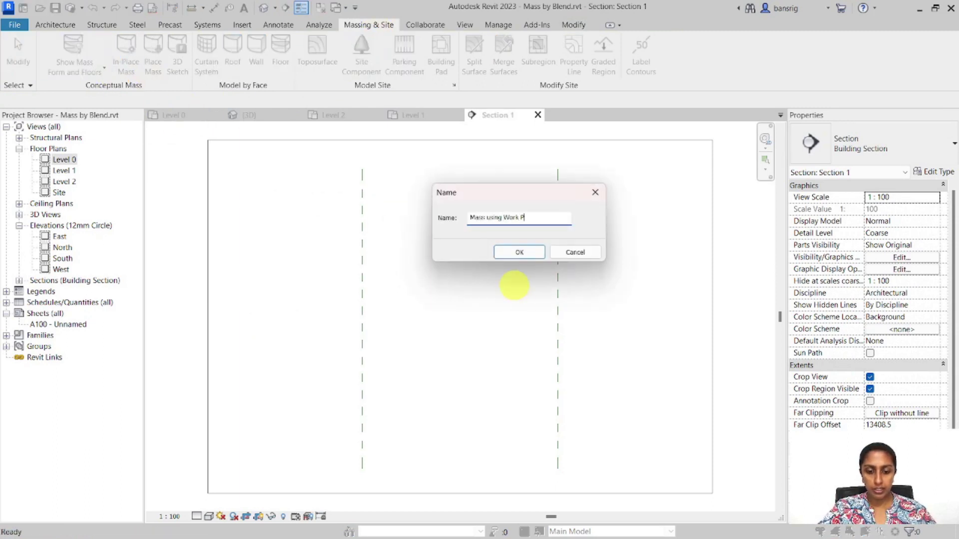
pyautogui.write('Mass using Work Plane')
pyautogui.press('Return')
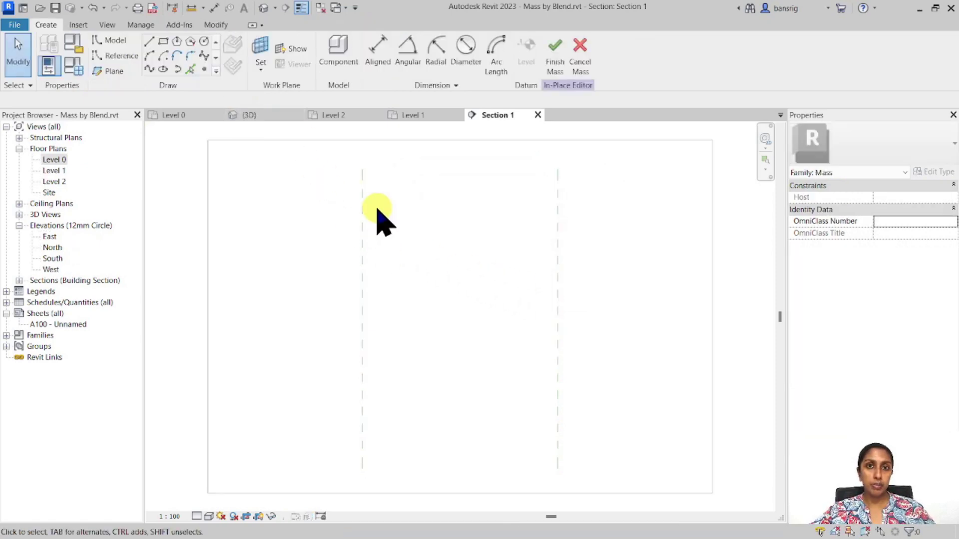
# - Set the work plane by name to Reference Plane : 1
pyautogui.click(261, 69)
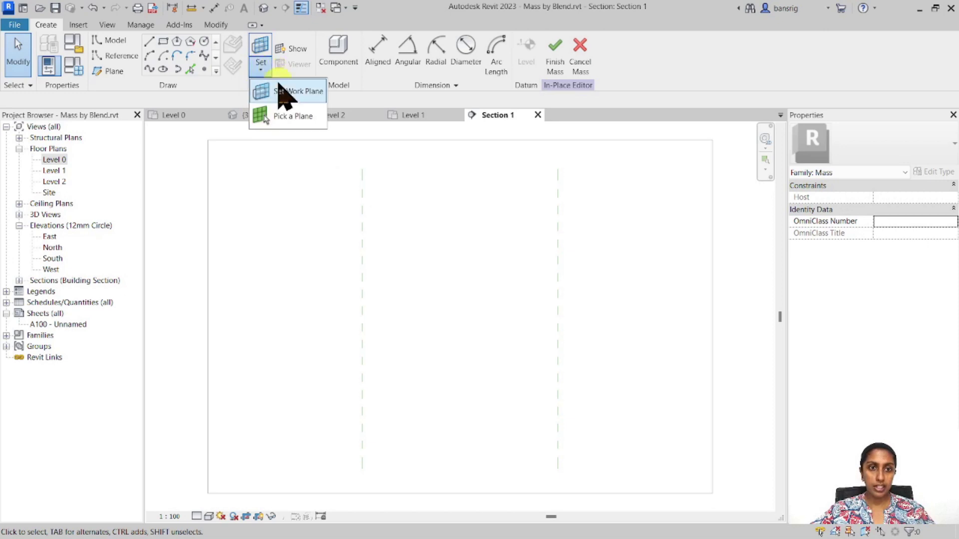
pyautogui.click(294, 91)
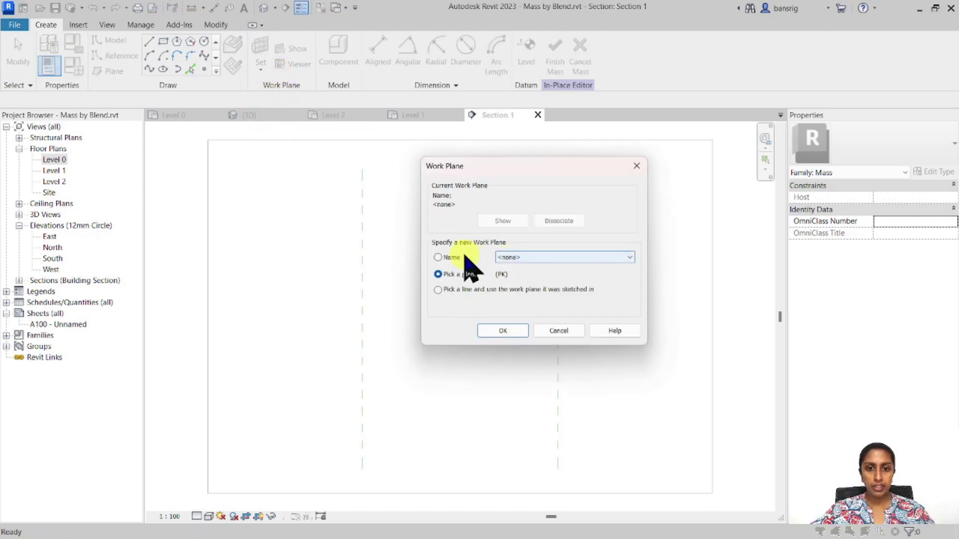
pyautogui.click(530, 257)
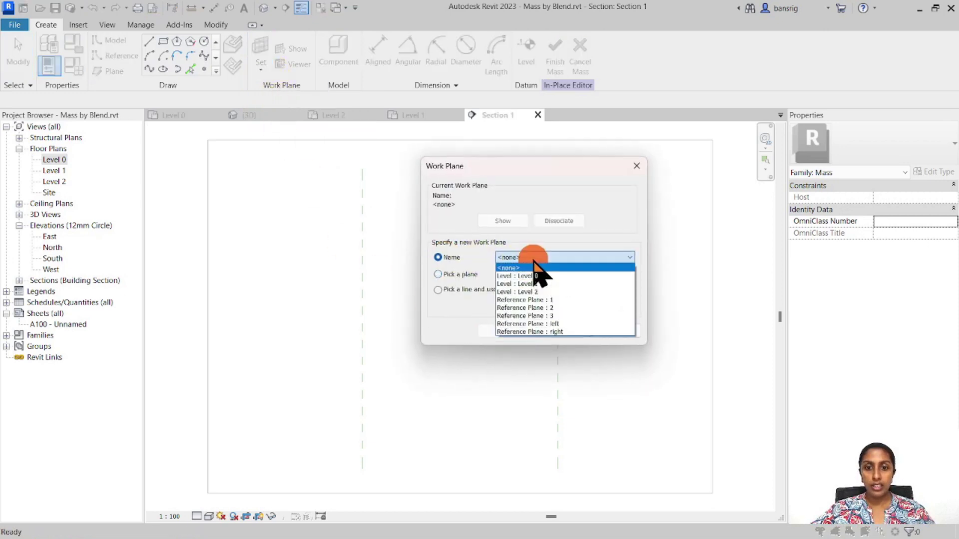
pyautogui.click(517, 301)
pyautogui.click(518, 331)
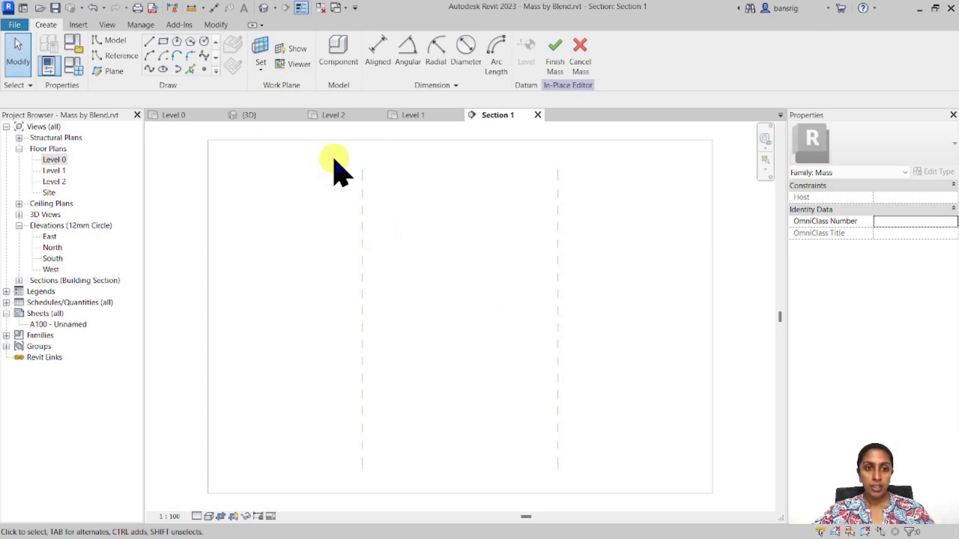
# - In the Level 1 plan, pick reference plane 1 as the work plane and open Section 1 for sketching
pyautogui.click(419, 116)
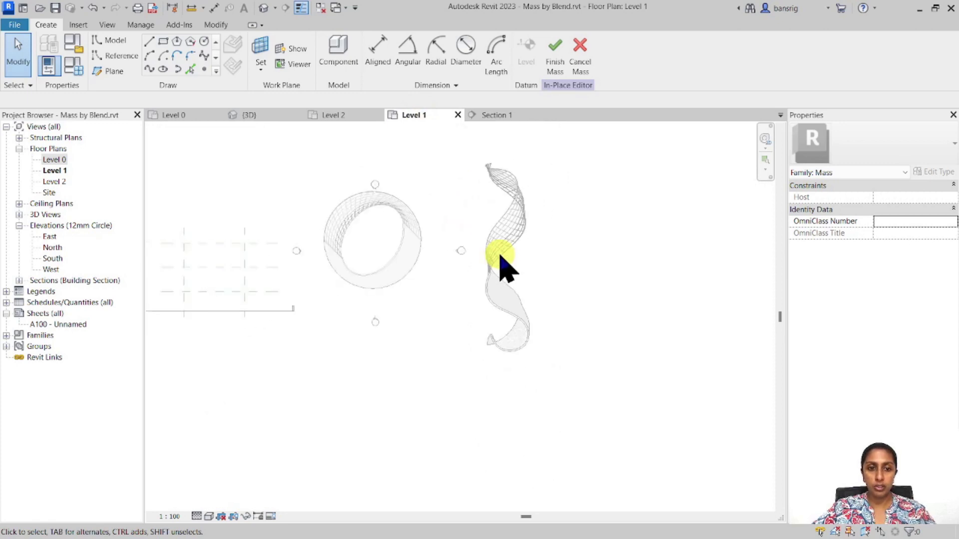
pyautogui.scroll(-2, 274, 261)
pyautogui.scroll(4, 279, 250)
pyautogui.click(259, 59)
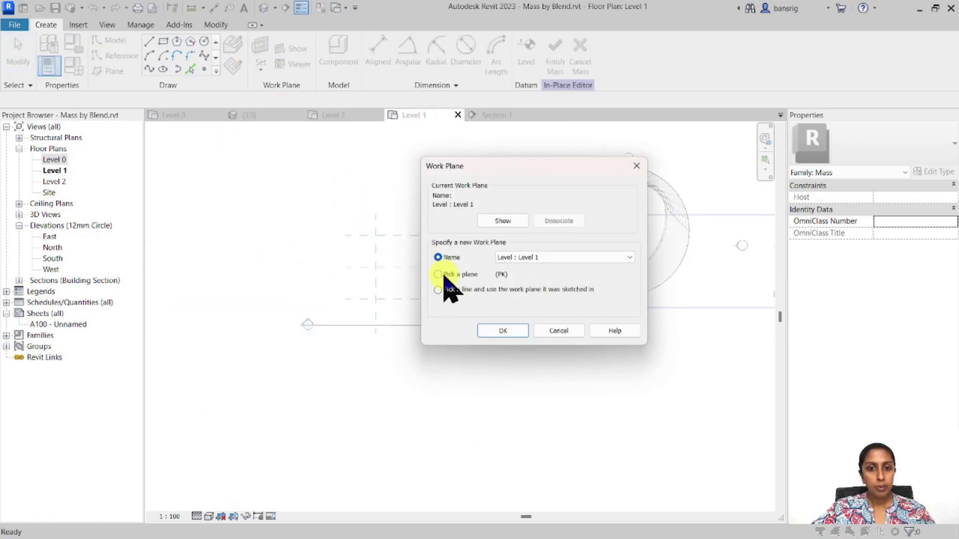
pyautogui.click(503, 331)
pyautogui.click(406, 300)
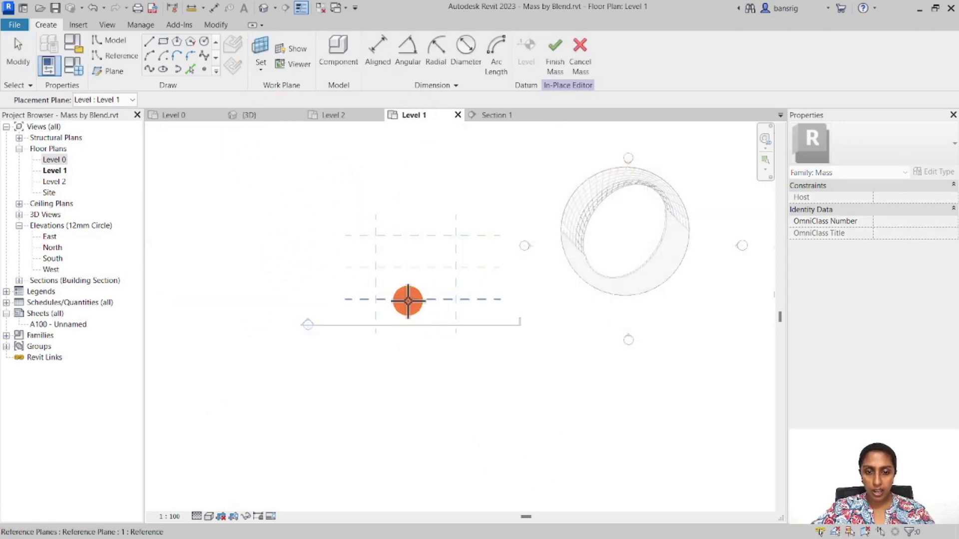
pyautogui.click(566, 246)
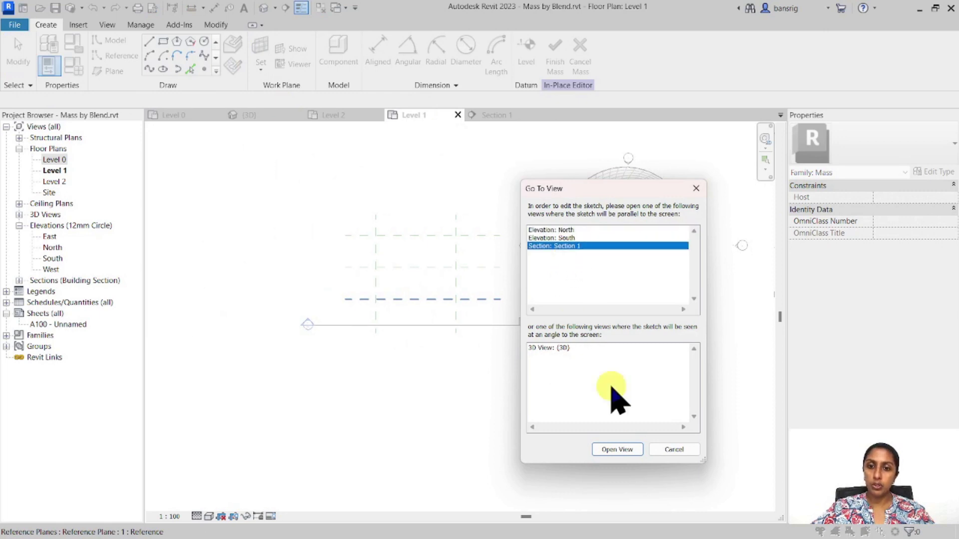
pyautogui.click(618, 449)
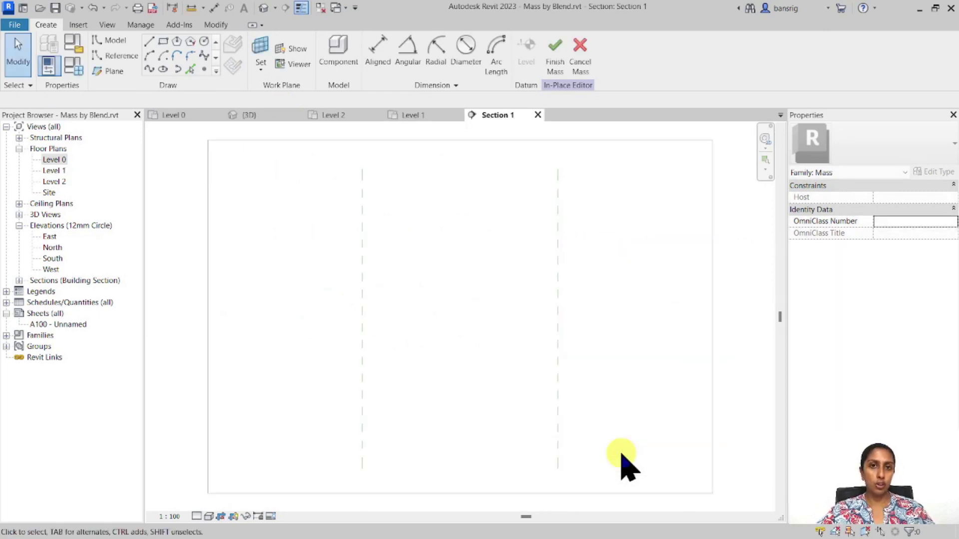
# - Draw a semicircular model arc of 5000 mm radius spanning from plane left to plane right, and end the command
pyautogui.click(150, 56)
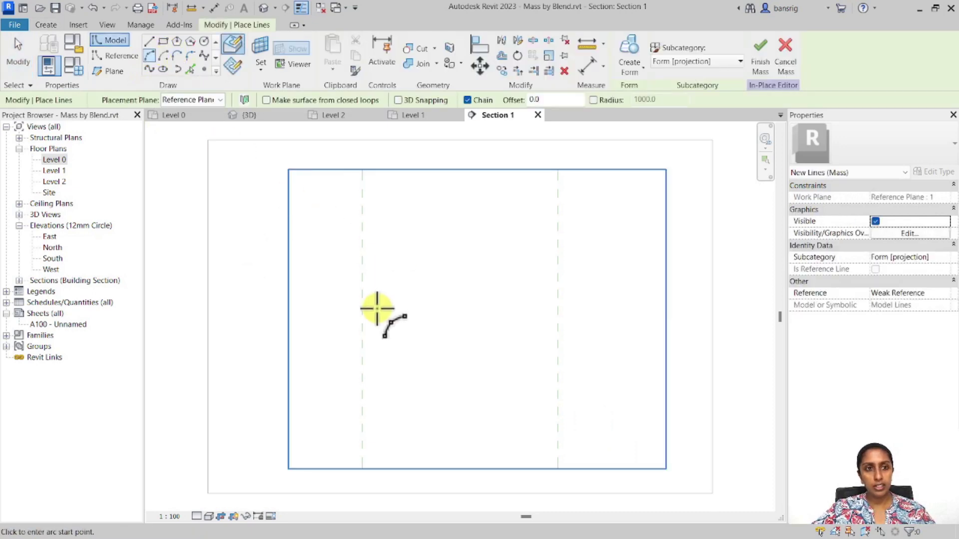
pyautogui.click(359, 336)
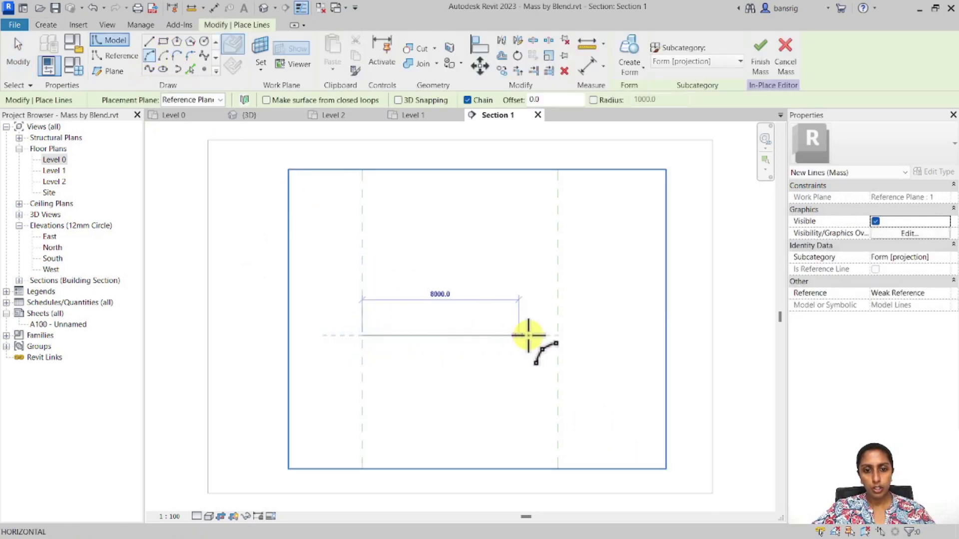
pyautogui.click(557, 334)
pyautogui.click(459, 240)
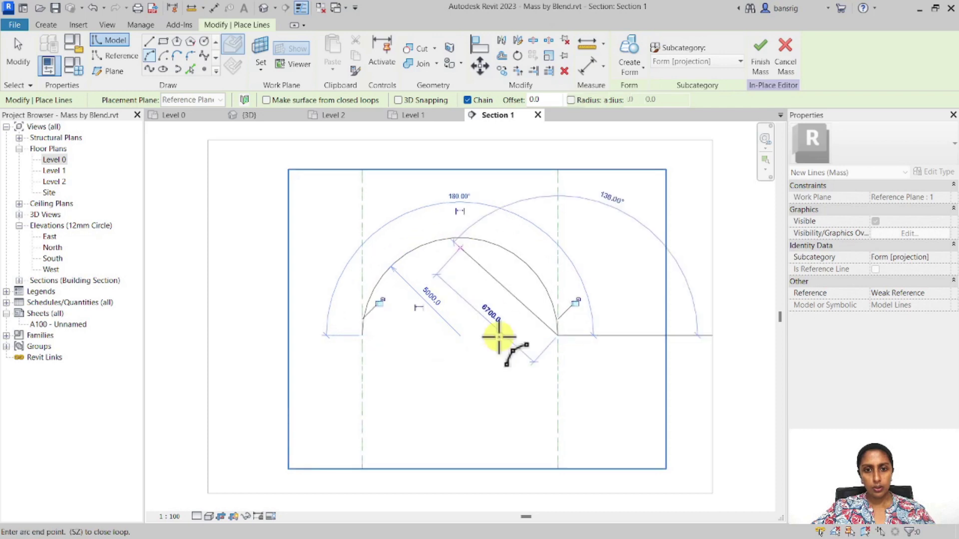
pyautogui.press('Escape')
pyautogui.press('Escape')
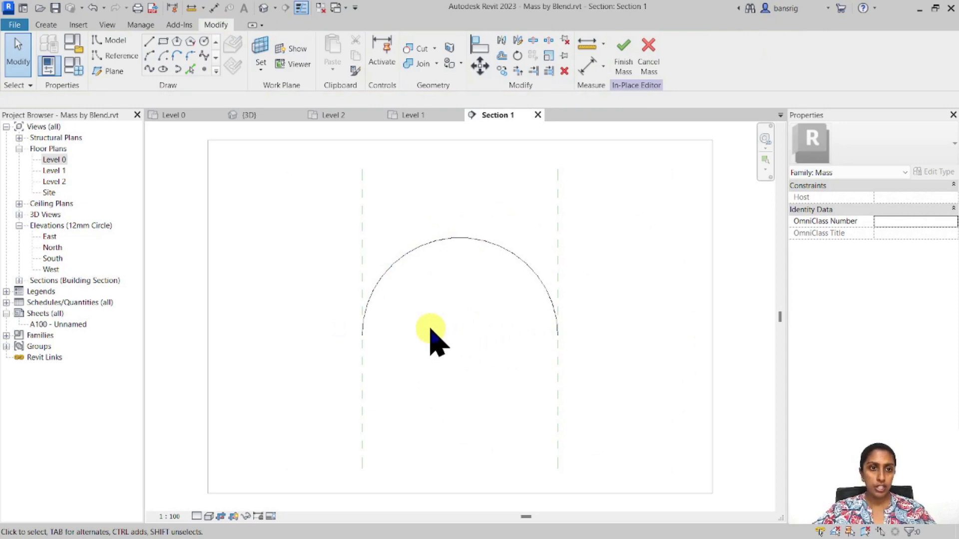
# - Set the work plane by name to Reference Plane : 2
pyautogui.click(260, 60)
pyautogui.click(549, 260)
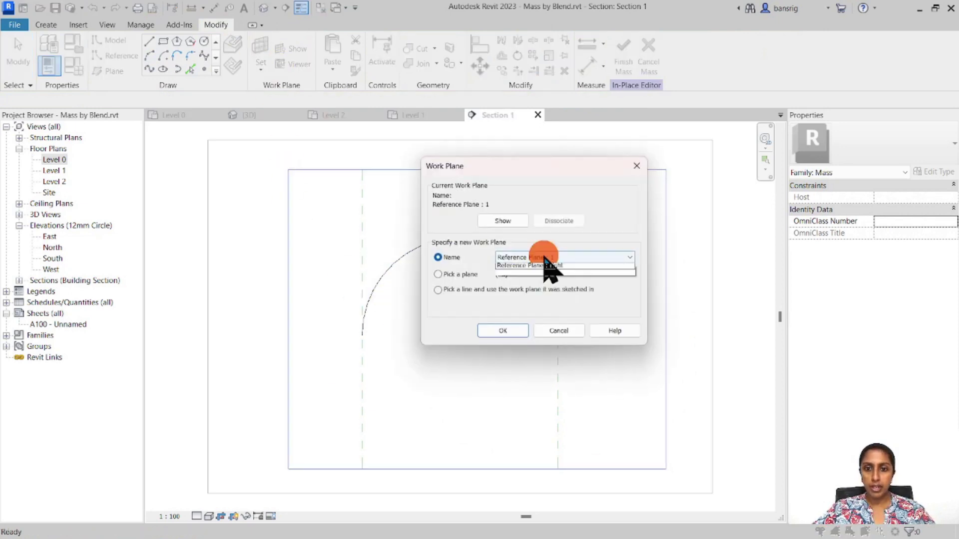
pyautogui.click(550, 300)
pyautogui.click(515, 330)
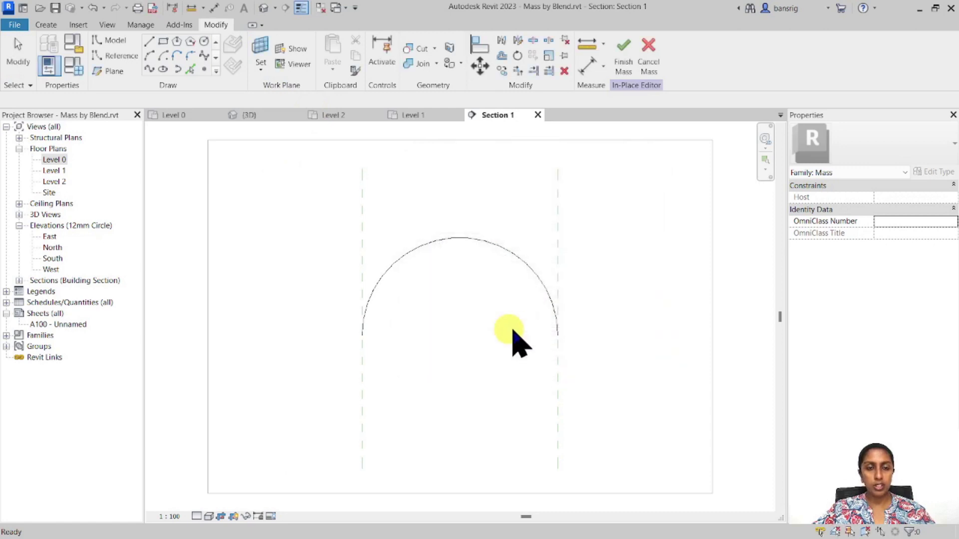
# - Display the work plane in the 3D view, switch the placement plane to a reference plane, and examine it against the arc
pyautogui.click(264, 10)
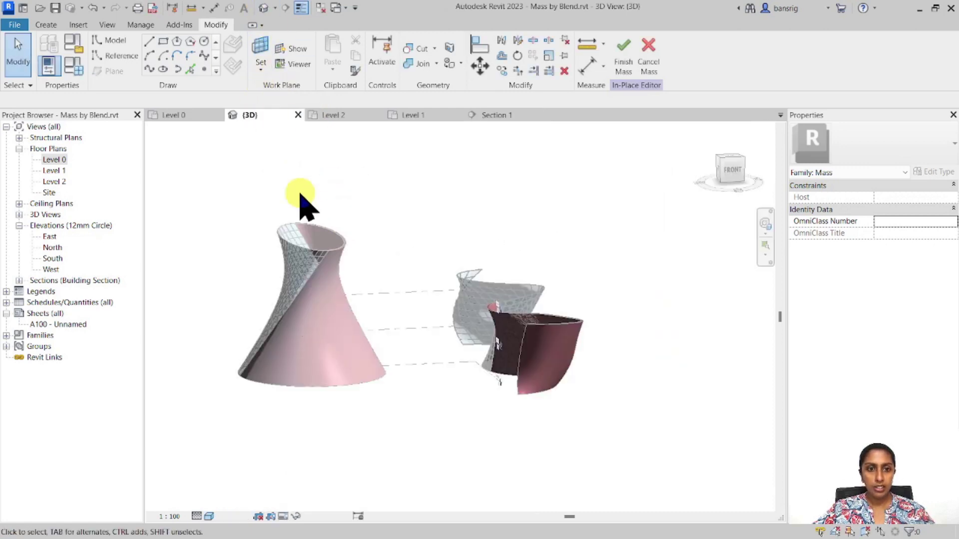
pyautogui.click(290, 49)
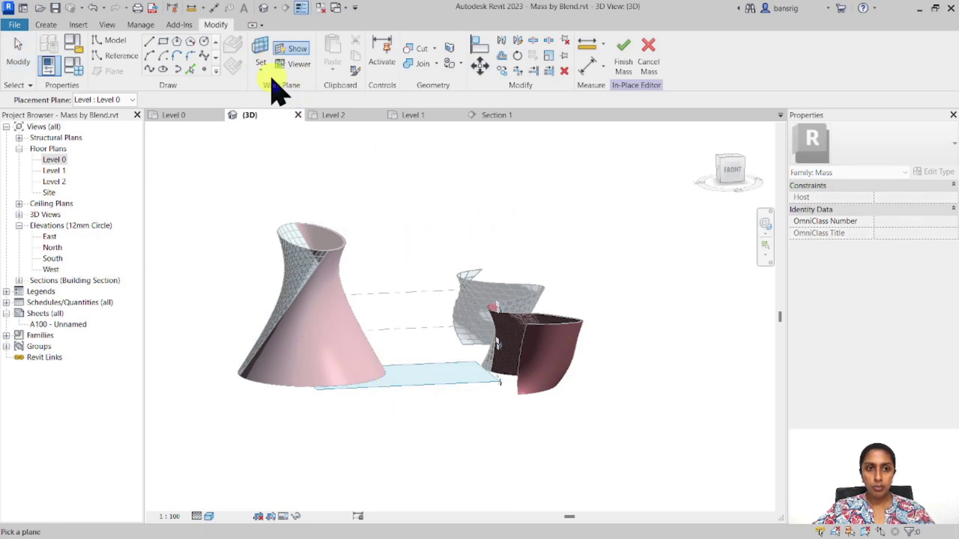
pyautogui.click(262, 64)
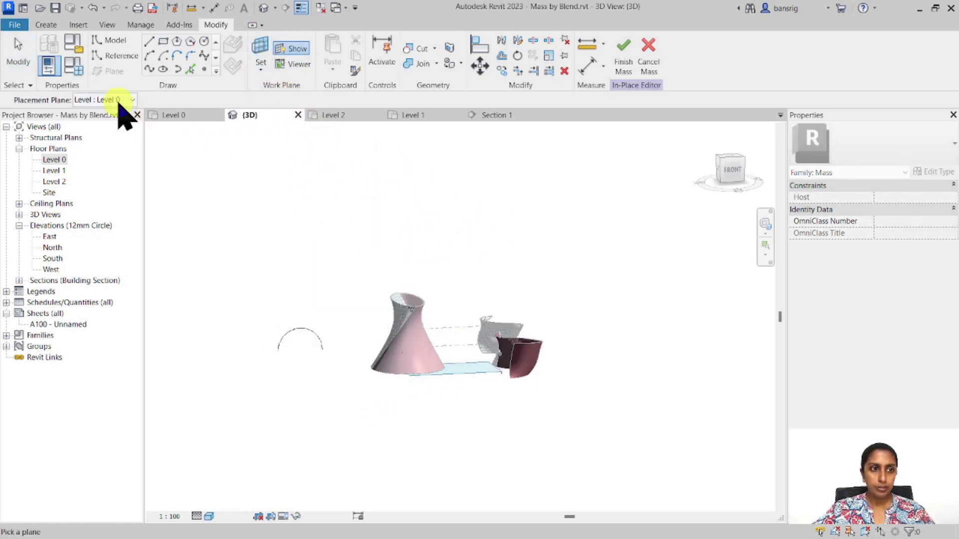
pyautogui.click(124, 103)
pyautogui.click(125, 152)
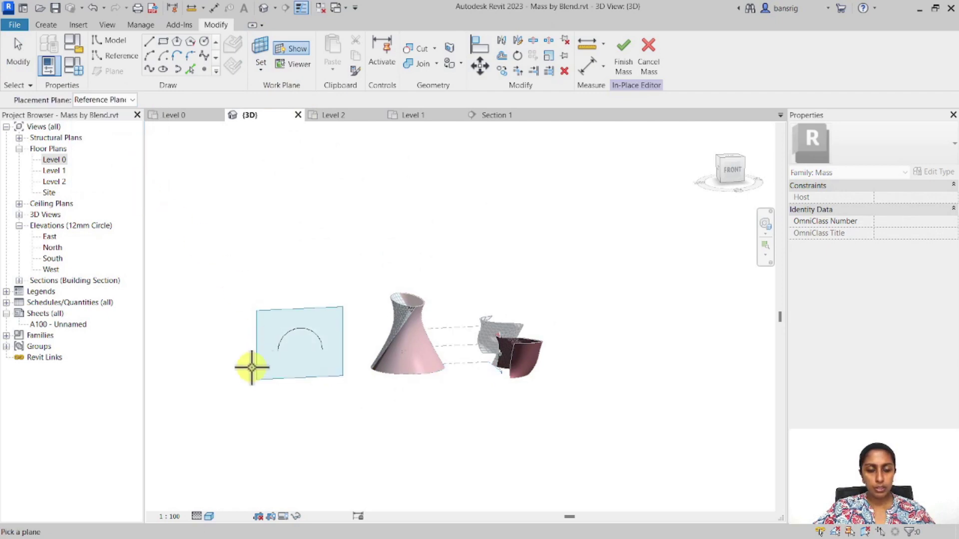
pyautogui.press('Escape')
pyautogui.keyDown('shift'); pyautogui.moveTo(262, 412); pyautogui.dragTo(400, 403, button='middle'); pyautogui.keyUp('shift')
# - Return to Section 1 and accept Reference Plane : 2 as the work plane
pyautogui.click(490, 116)
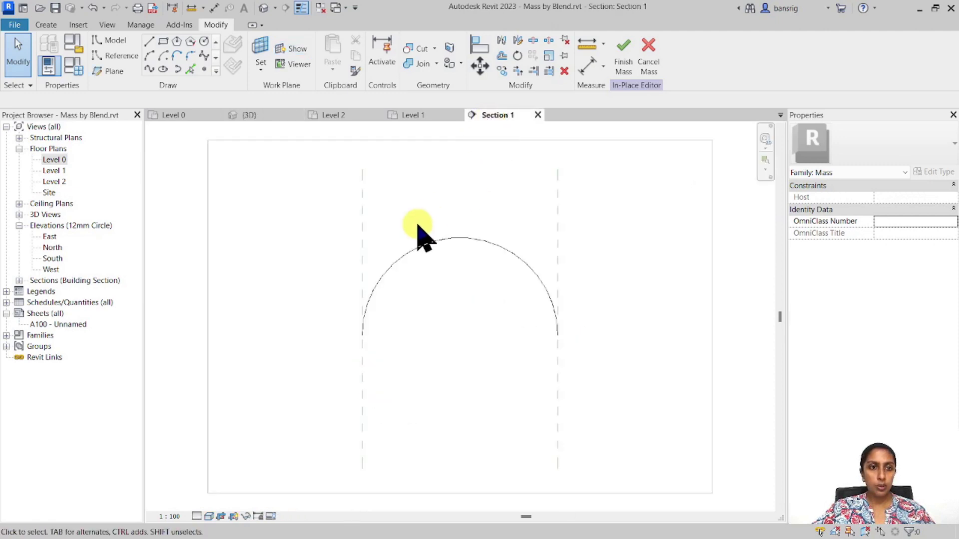
pyautogui.moveTo(375, 271); pyautogui.dragTo(314, 260, button='middle')
pyautogui.click(263, 54)
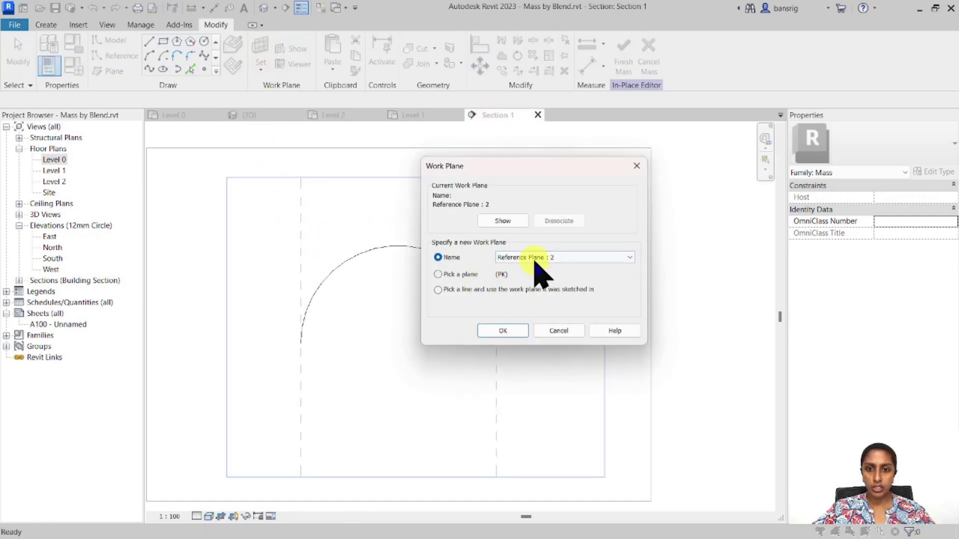
pyautogui.click(502, 331)
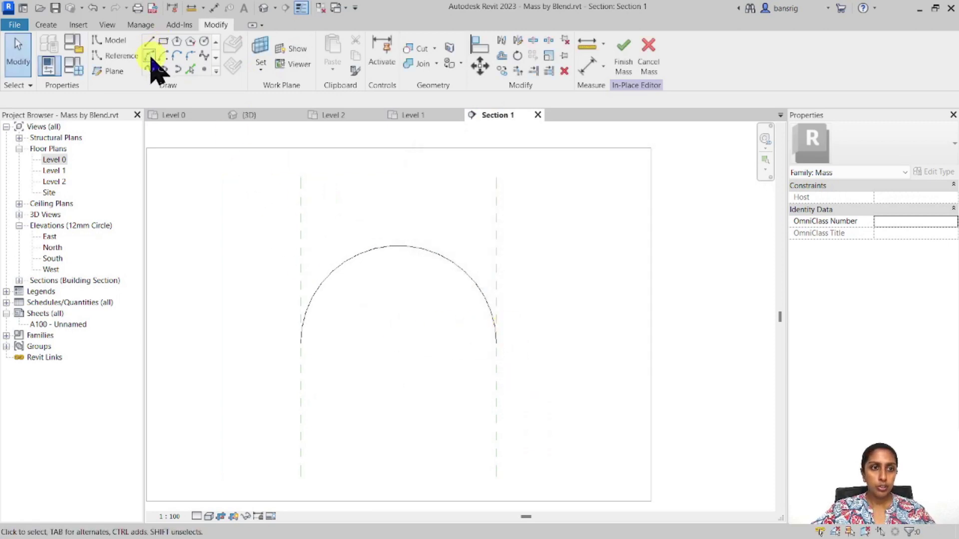
# - Draw a horizontal reference plane from the arc's top midpoint out past the reference plane at the arc's left end, and end the command
pyautogui.click(150, 55)
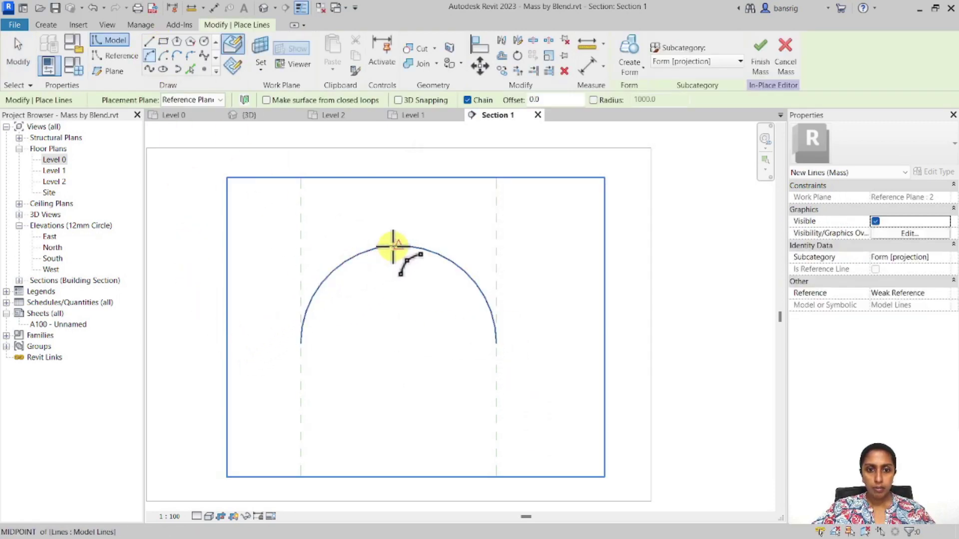
pyautogui.click(108, 71)
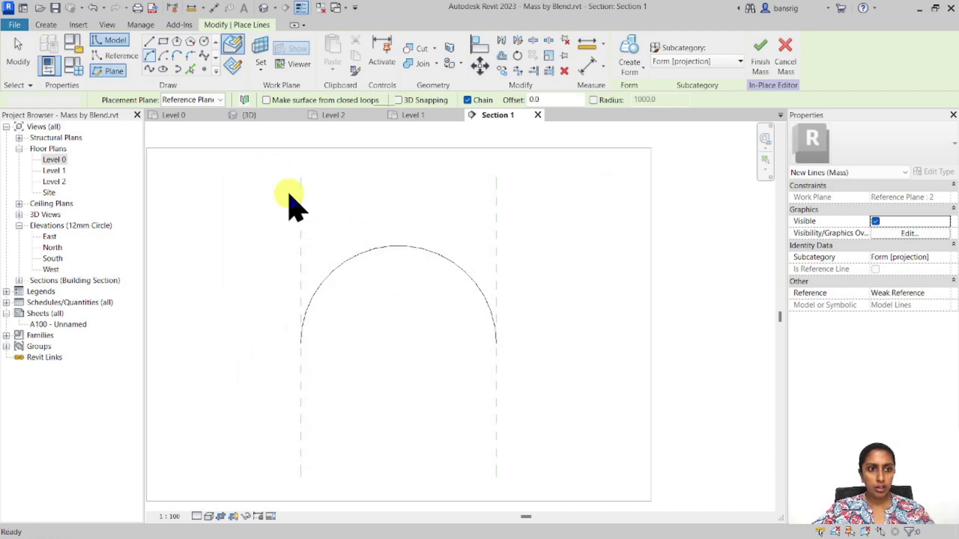
pyautogui.click(387, 246)
pyautogui.click(204, 245)
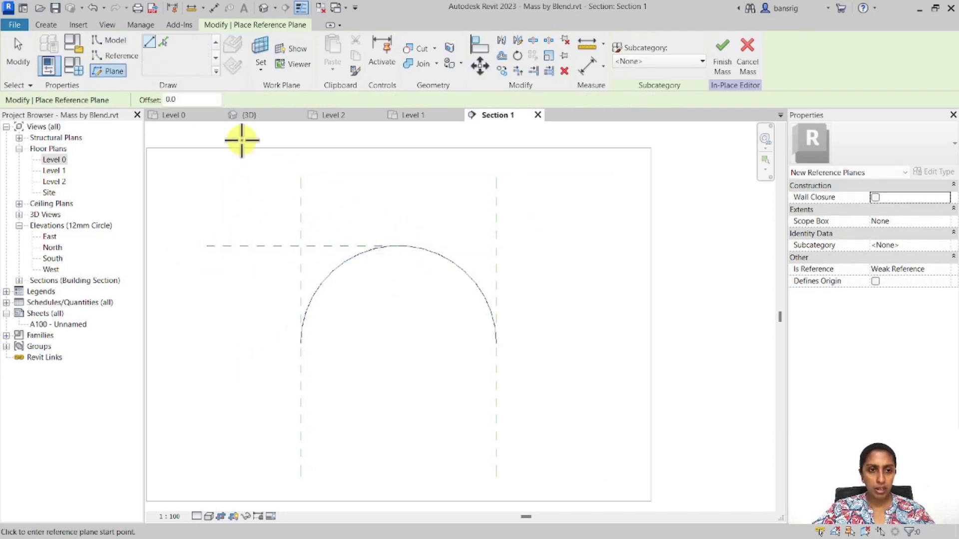
pyautogui.press('Escape')
pyautogui.press('Escape')
# - Draw an inverted semicircular model arc on Reference Plane : 2, starting and ending where the new horizontal plane's level meets the two vertical planes
pyautogui.click(150, 55)
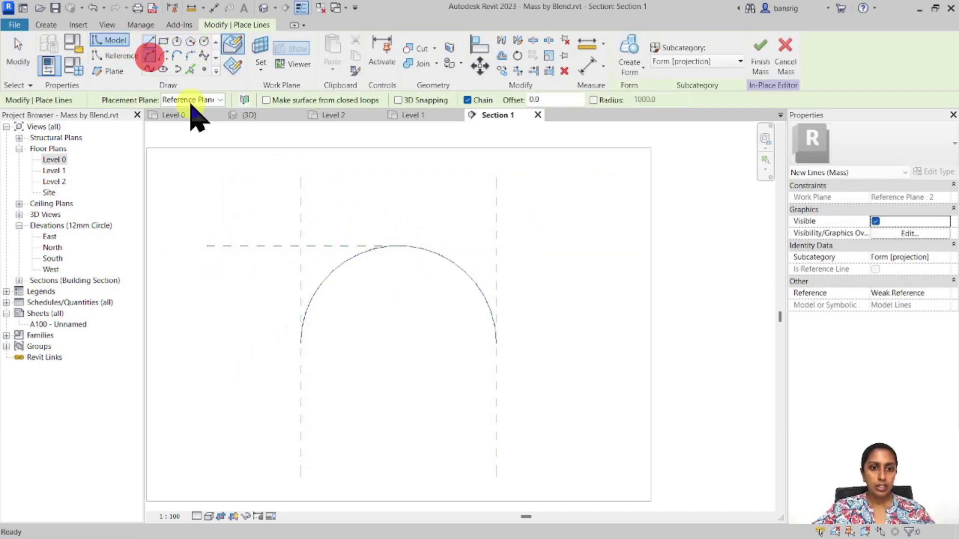
pyautogui.click(301, 245)
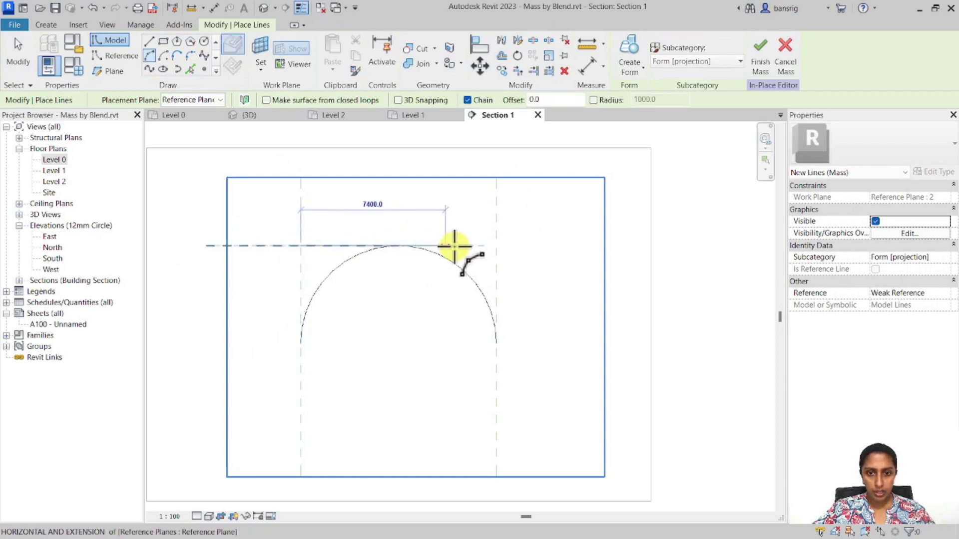
pyautogui.click(496, 246)
pyautogui.click(399, 341)
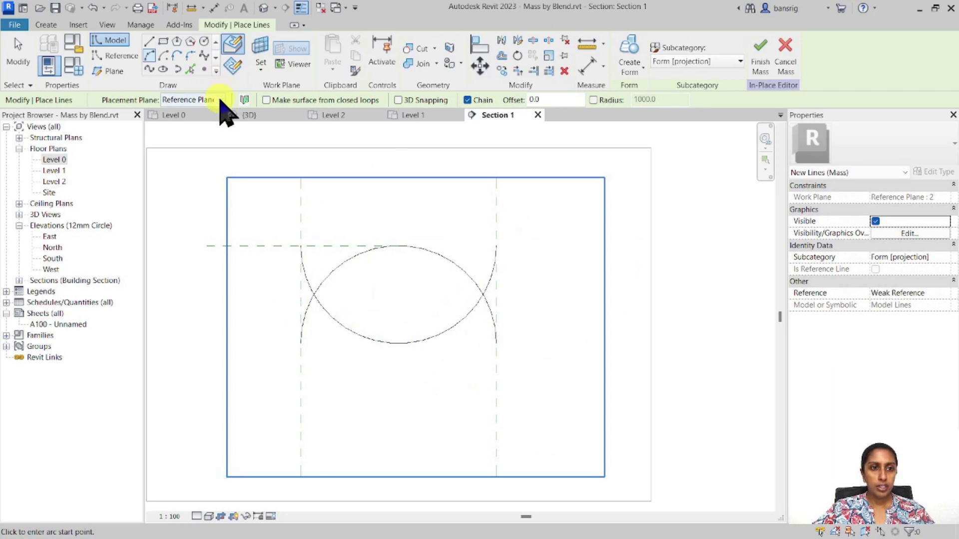
# - Switch the placement plane to Reference Plane : 3, draw an upright semicircular arc of 5000 mm radius between the vertical planes, and end the command
pyautogui.click(221, 100)
pyautogui.click(220, 142)
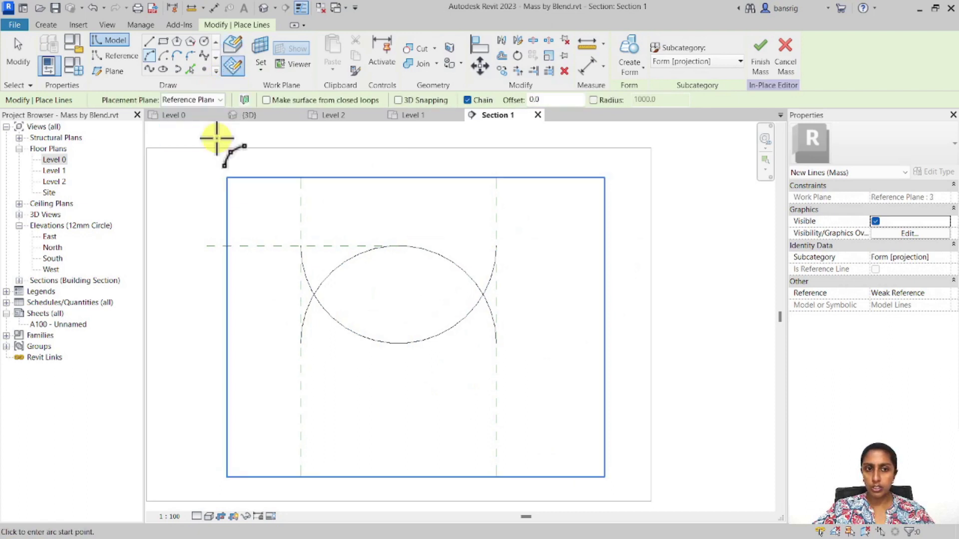
pyautogui.click(301, 343)
pyautogui.click(496, 343)
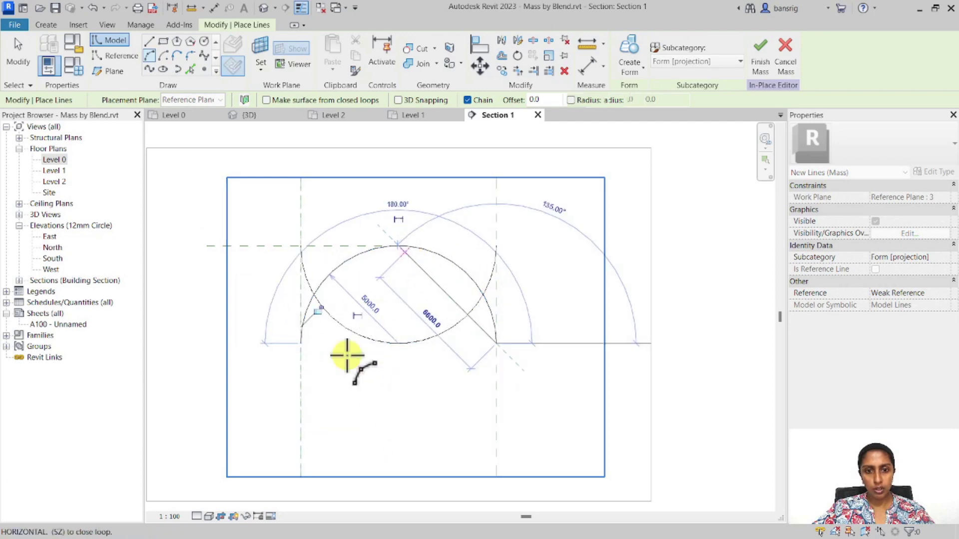
pyautogui.press('Escape')
pyautogui.press('Escape')
# - In the 3D view, select the three arc profiles together and create a solid form from them
pyautogui.click(263, 7)
pyautogui.keyDown('shift'); pyautogui.moveTo(410, 269); pyautogui.dragTo(524, 385, button='middle'); pyautogui.keyUp('shift')
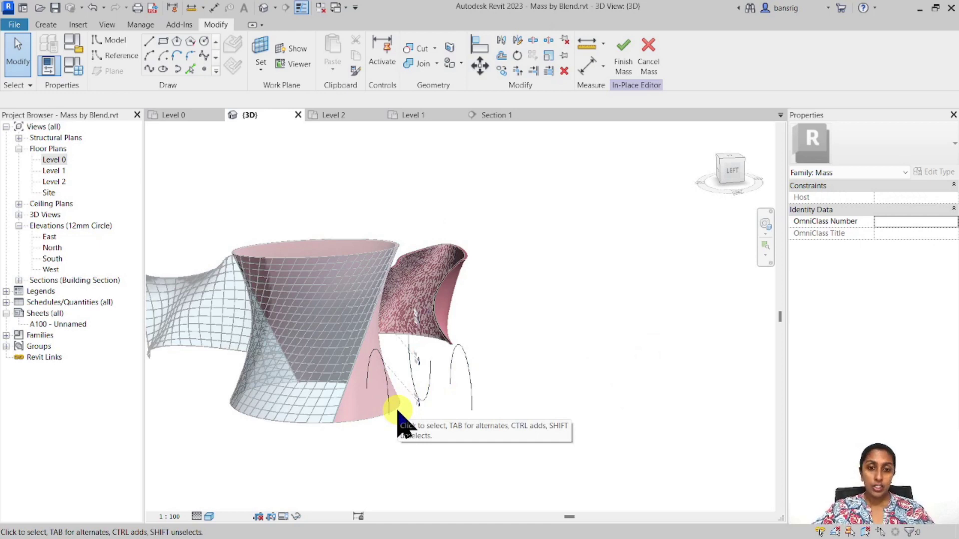
pyautogui.keyDown('shift'); pyautogui.moveTo(475, 428); pyautogui.dragTo(534, 449, button='middle'); pyautogui.keyUp('shift')
pyautogui.scroll(4, 642, 428)
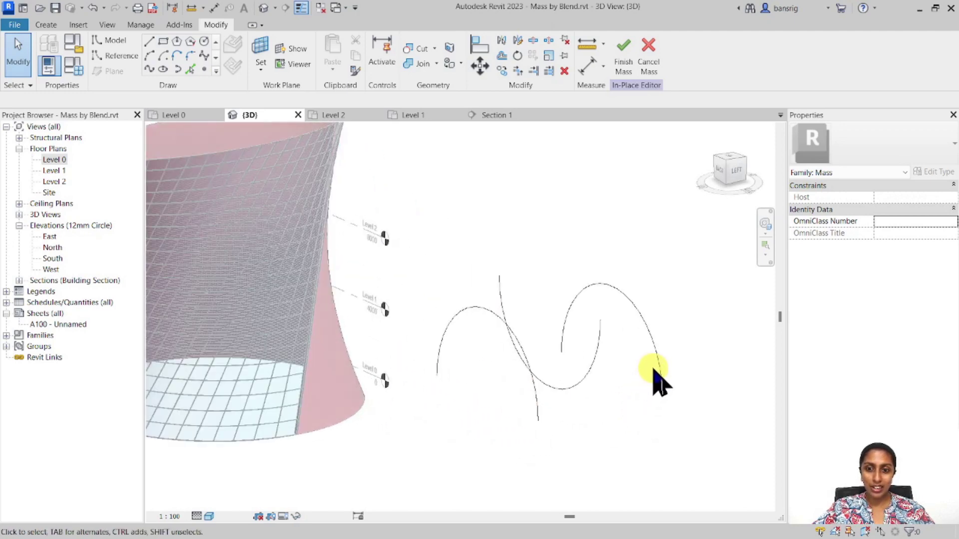
pyautogui.click(658, 380)
pyautogui.moveTo(671, 232); pyautogui.dragTo(519, 422)
pyautogui.click(649, 343)
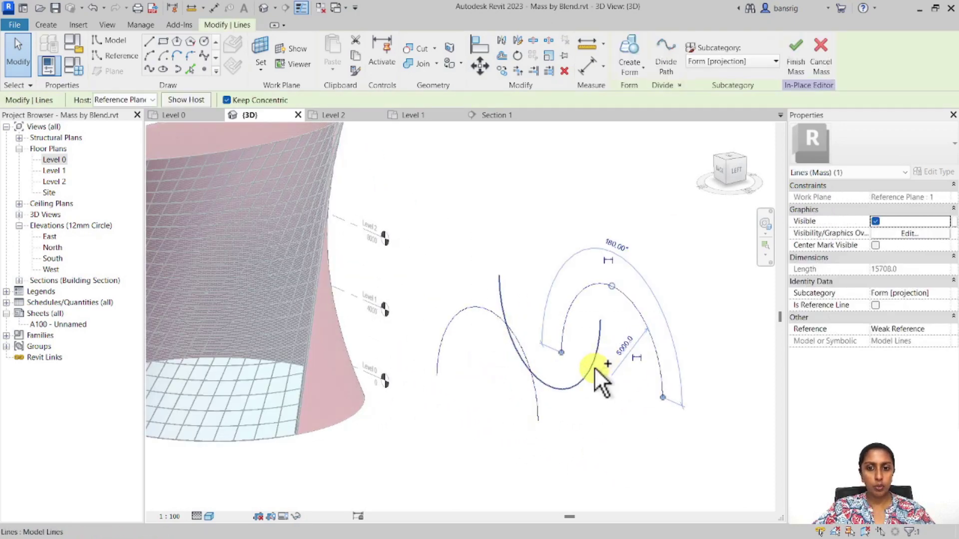
pyautogui.keyDown('ctrl'); pyautogui.click(587, 377); pyautogui.keyUp('ctrl')
pyautogui.keyDown('ctrl'); pyautogui.click(536, 407); pyautogui.keyUp('ctrl')
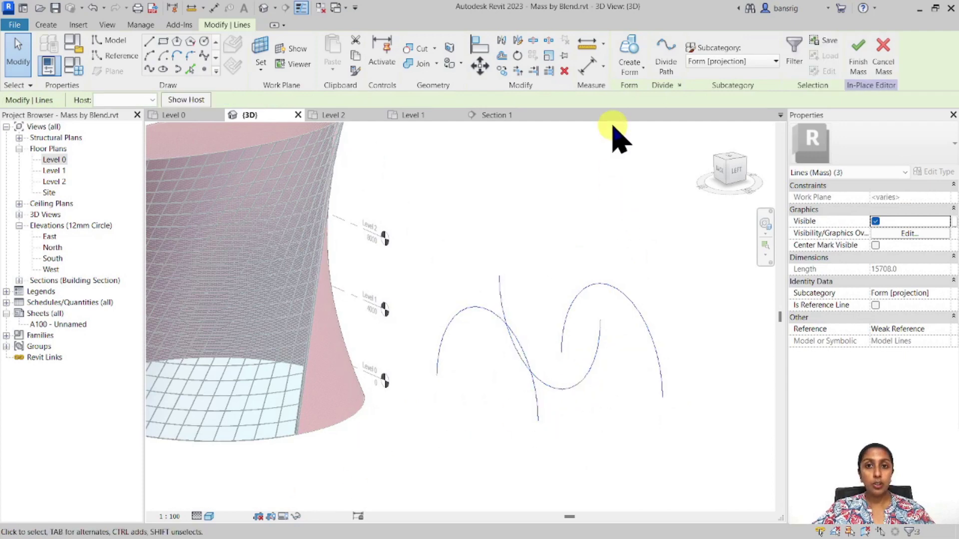
pyautogui.click(640, 68)
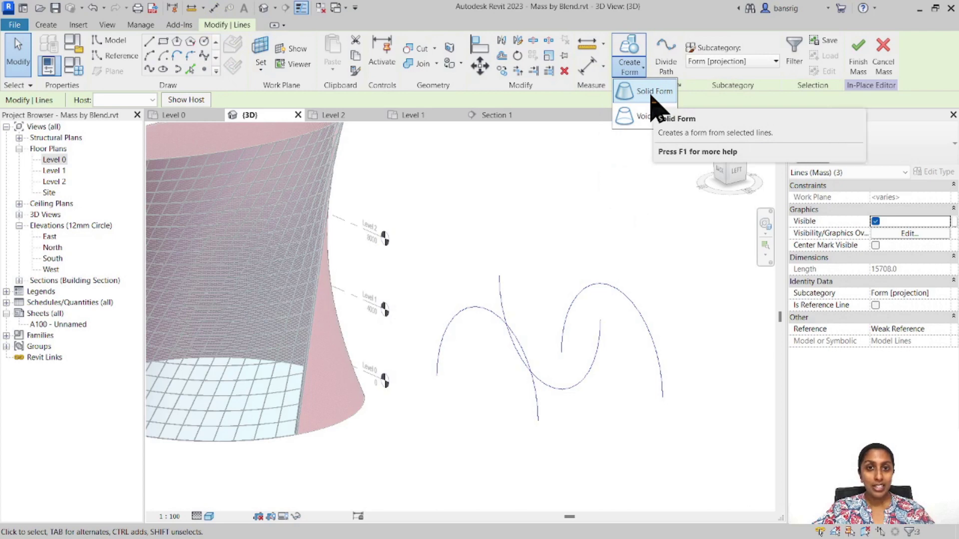
pyautogui.click(652, 94)
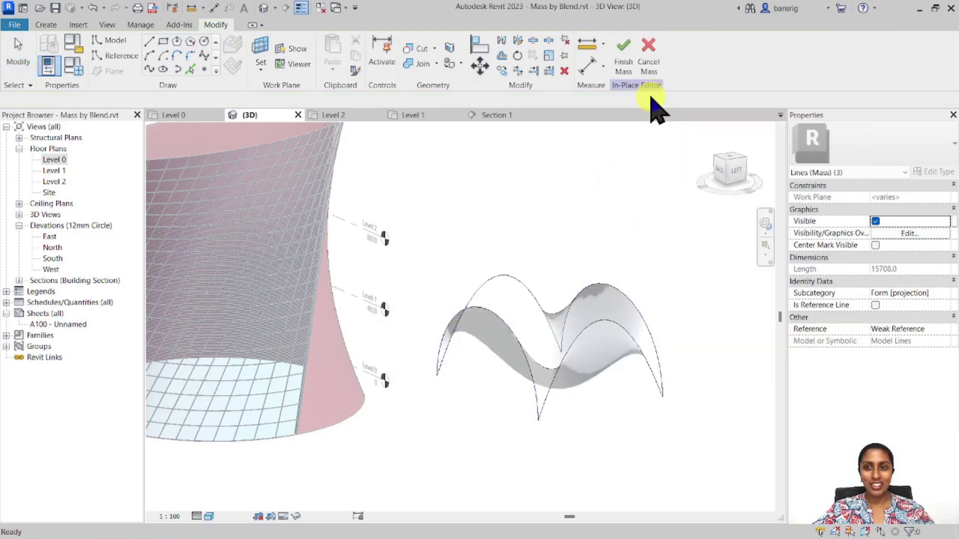
# - Check the wavy form from another side, clear the selection, and finish the in-place mass
pyautogui.click(643, 193)
pyautogui.keyDown('shift'); pyautogui.moveTo(681, 449); pyautogui.dragTo(621, 424, button='middle'); pyautogui.keyUp('shift')
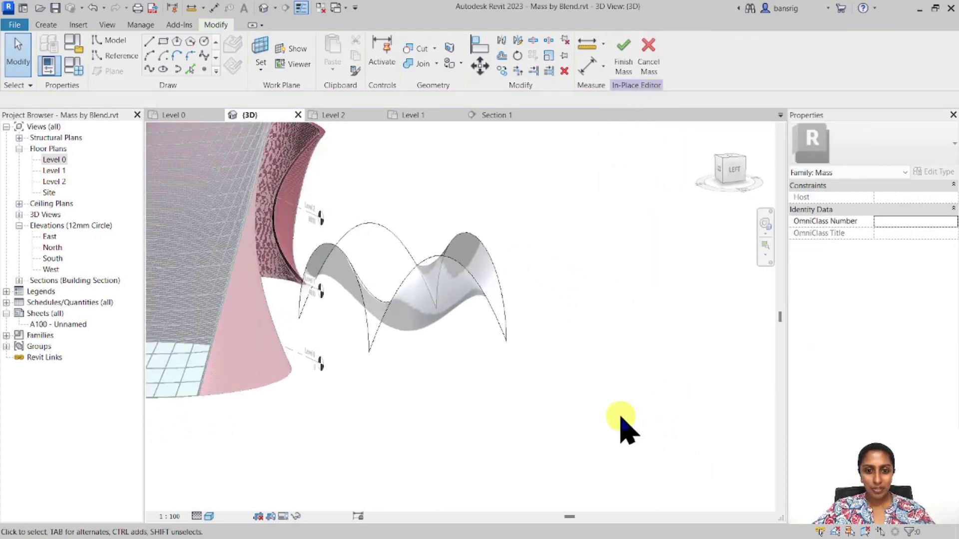
pyautogui.click(496, 324)
pyautogui.moveTo(570, 324)
pyautogui.keyDown('shift'); pyautogui.mouseDown(button='middle')
pyautogui.moveTo(466, 368)
pyautogui.moveTo(381, 385)
pyautogui.moveTo(341, 345)
pyautogui.moveTo(375, 195)
pyautogui.moveTo(597, 223)
pyautogui.moveTo(246, 219)
pyautogui.moveTo(479, 364)
pyautogui.moveTo(310, 343)
pyautogui.moveTo(552, 338)
pyautogui.moveTo(506, 301)
pyautogui.moveTo(481, 329)
pyautogui.mouseUp(button='middle'); pyautogui.keyUp('shift')
pyautogui.press('Escape')
pyautogui.click(624, 67)
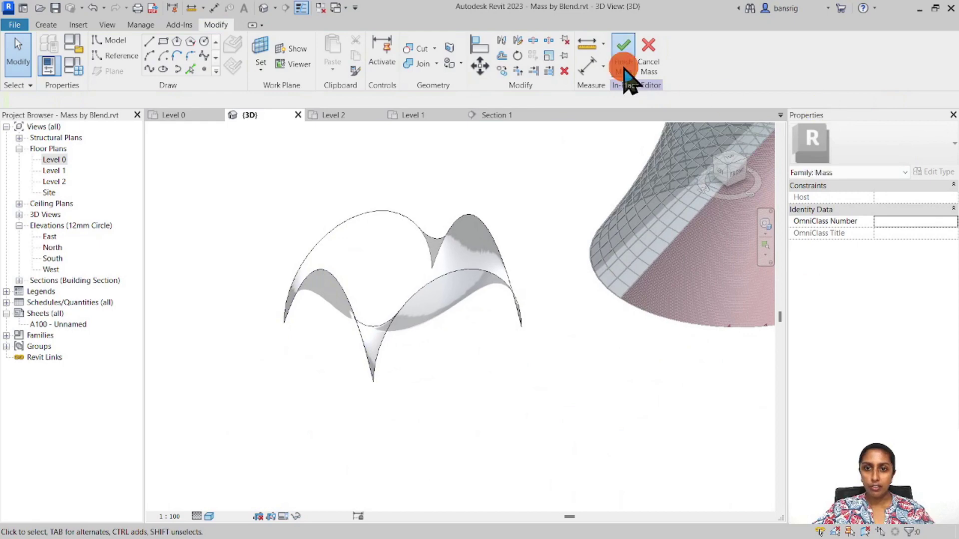
# - Create a curtain system by face on the wavy mass with 25 divisions for Grid 1 and 20 for Grid 2
pyautogui.click(500, 293)
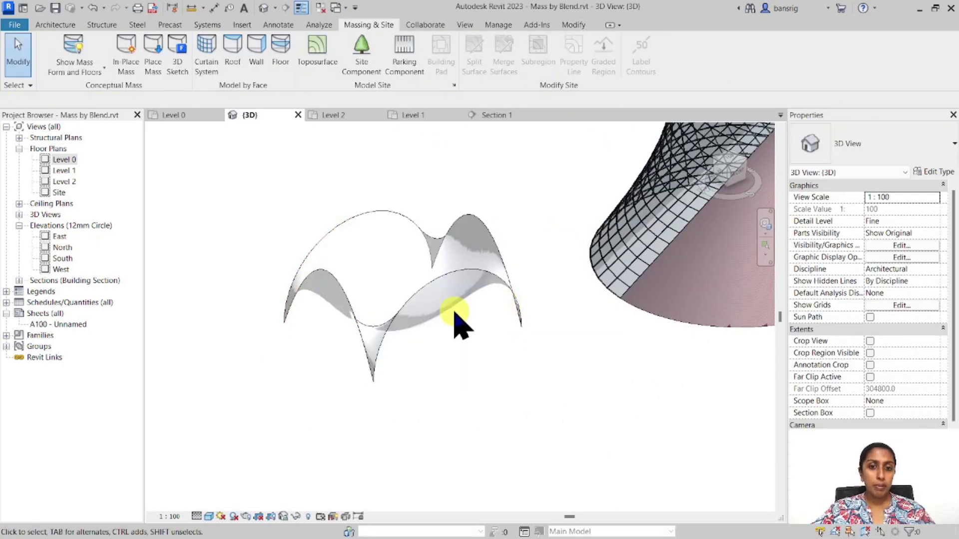
pyautogui.keyDown('shift'); pyautogui.moveTo(454, 314); pyautogui.dragTo(440, 375, button='middle'); pyautogui.keyUp('shift')
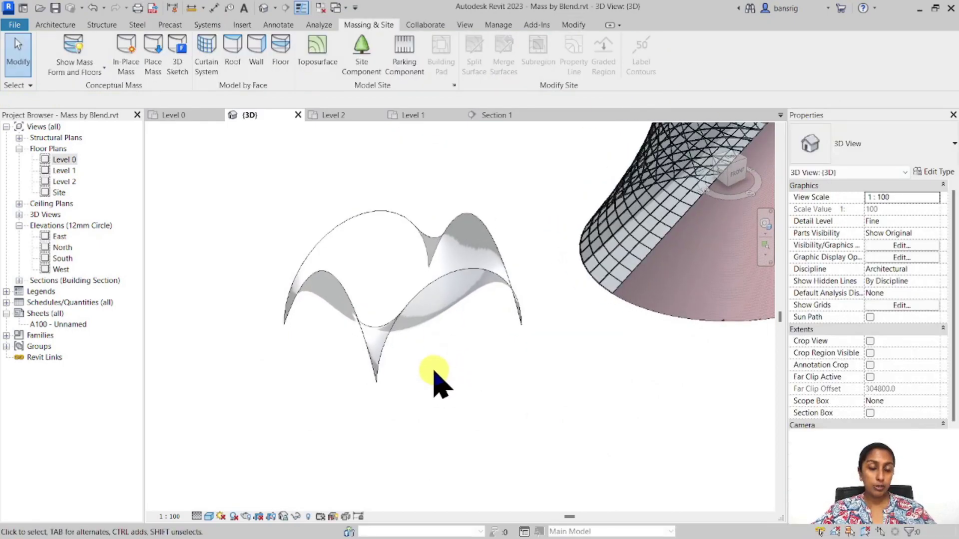
pyautogui.click(210, 63)
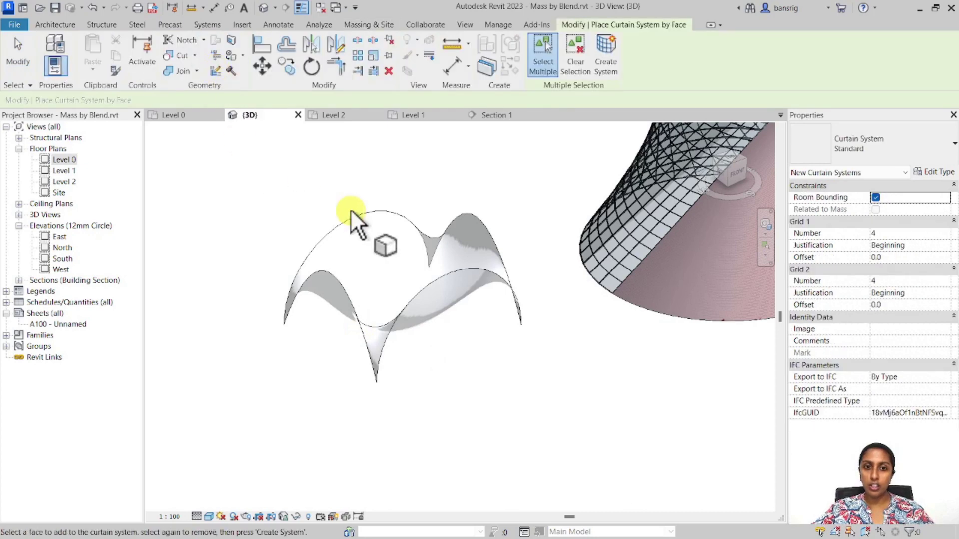
pyautogui.click(887, 233)
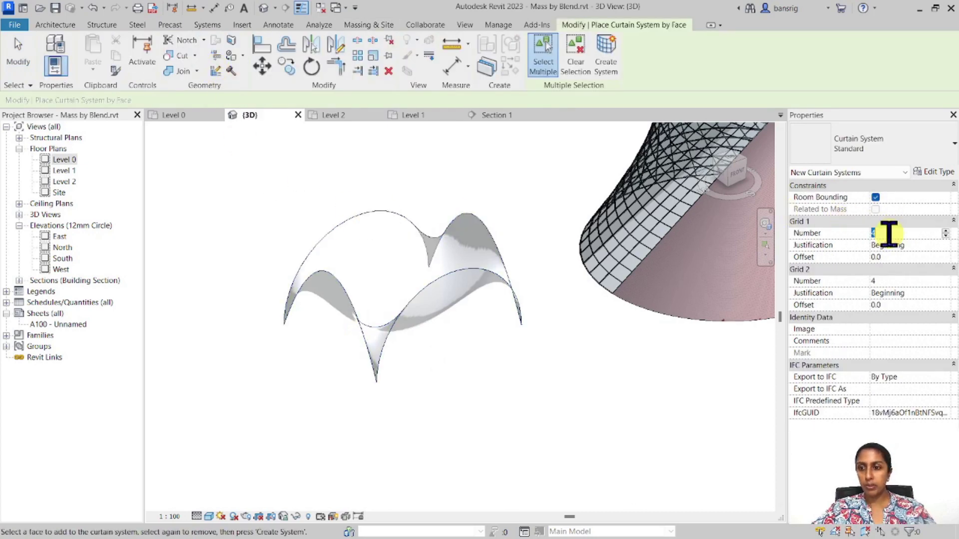
pyautogui.click(889, 270)
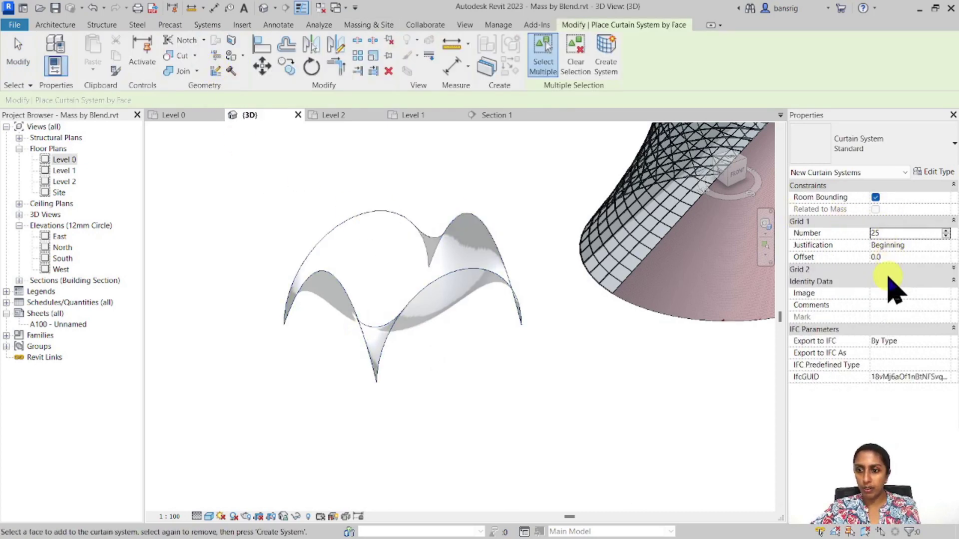
pyautogui.click(894, 270)
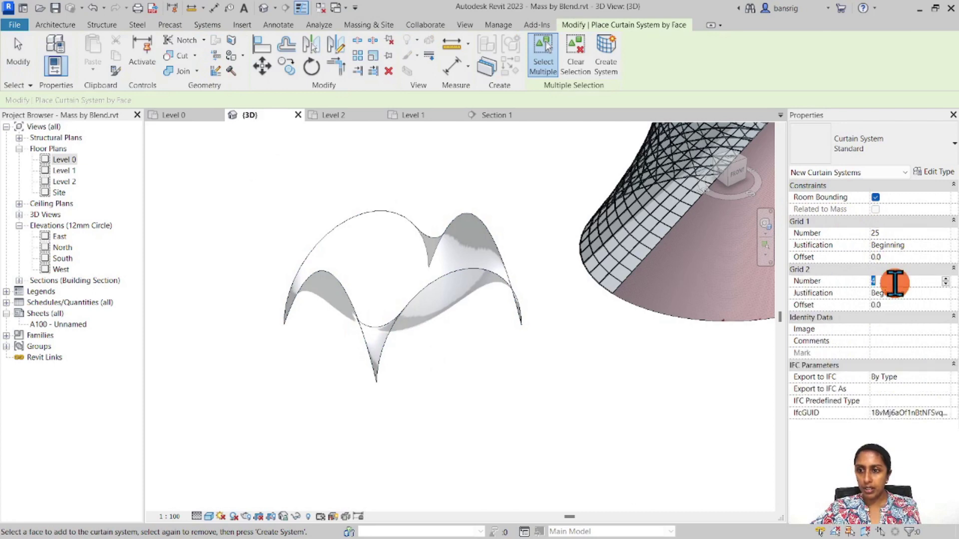
pyautogui.write('20')
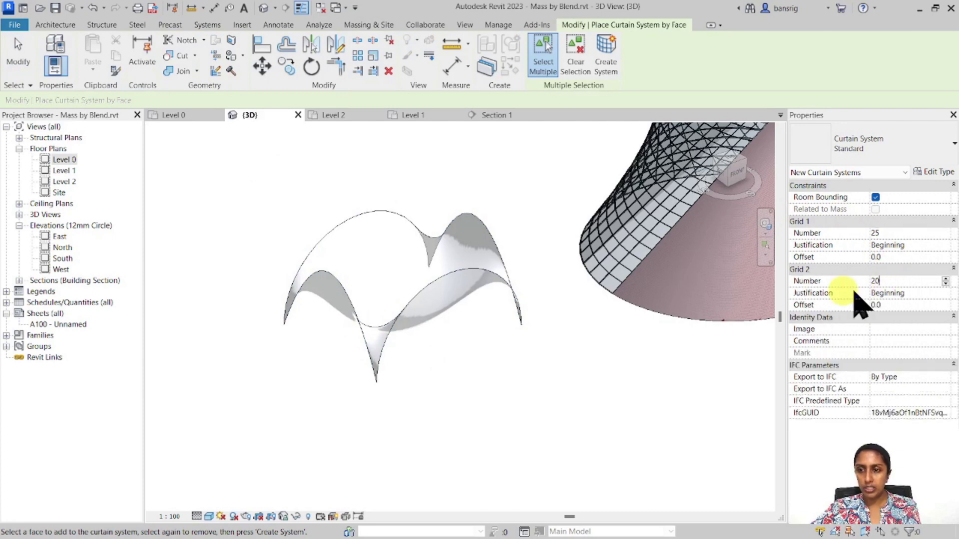
pyautogui.click(350, 214)
pyautogui.click(613, 61)
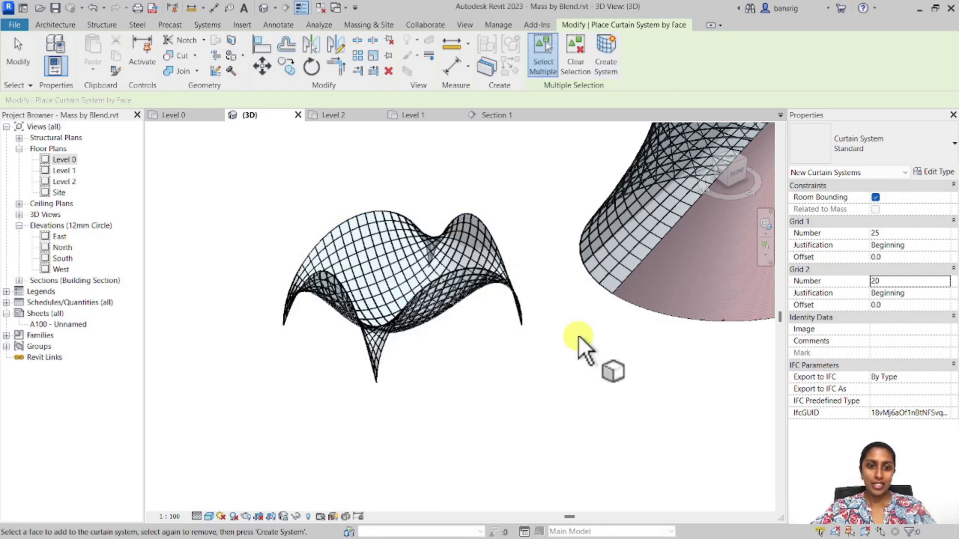
# - End the curtain system command, select the new curtain system, and examine it from several sides alongside the other masses
pyautogui.click(17, 49)
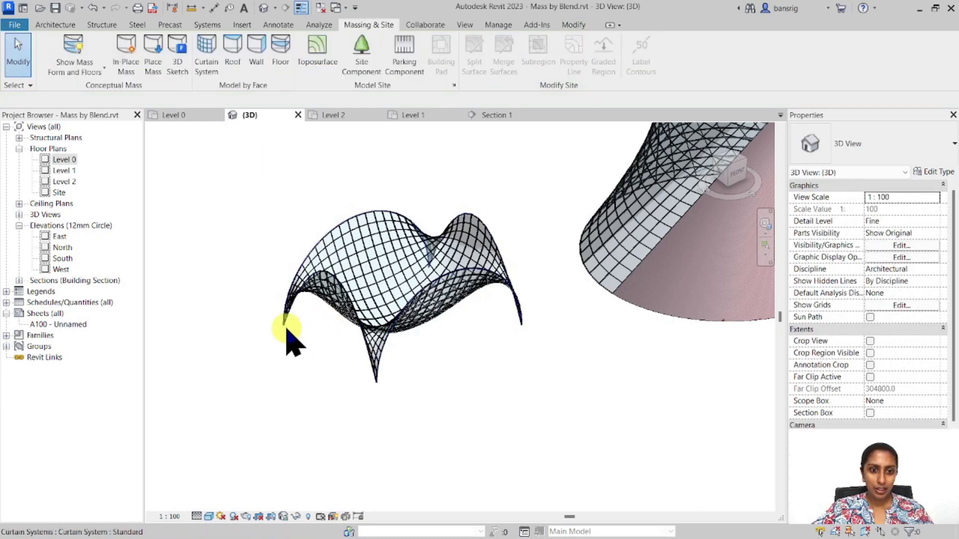
pyautogui.click(284, 331)
pyautogui.keyDown('shift'); pyautogui.moveTo(285, 331); pyautogui.dragTo(456, 282, button='middle'); pyautogui.keyUp('shift')
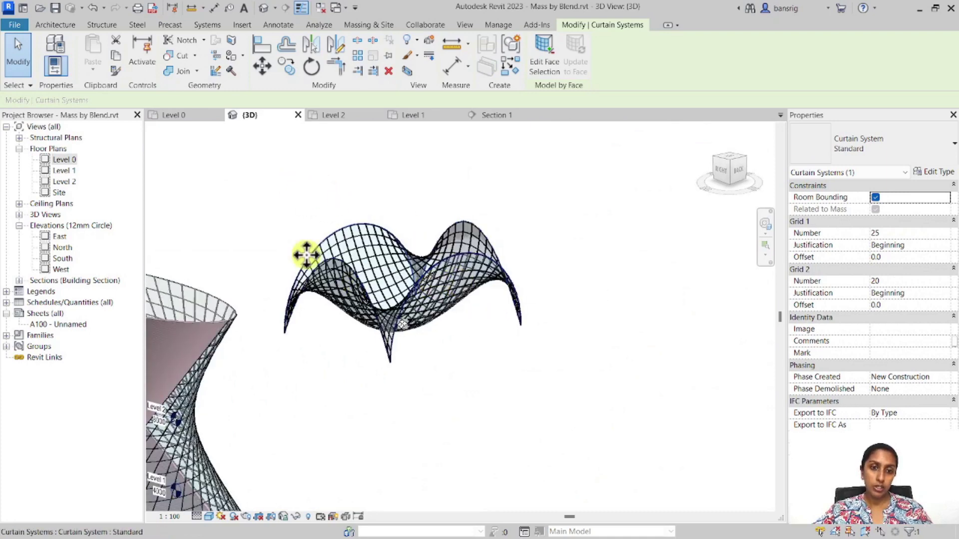
pyautogui.keyDown('shift'); pyautogui.moveTo(310, 253); pyautogui.dragTo(679, 272, button='middle'); pyautogui.keyUp('shift')
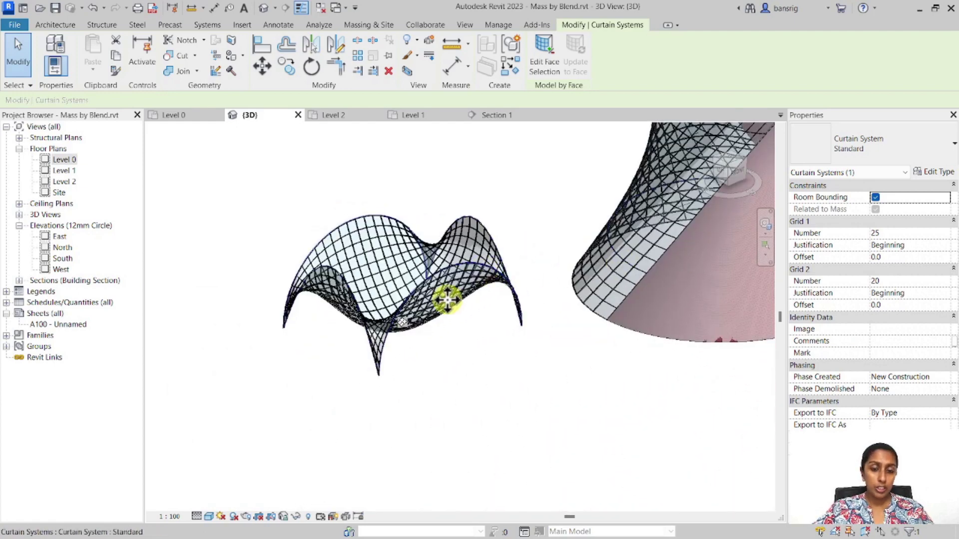
pyautogui.scroll(-3, 357, 322)
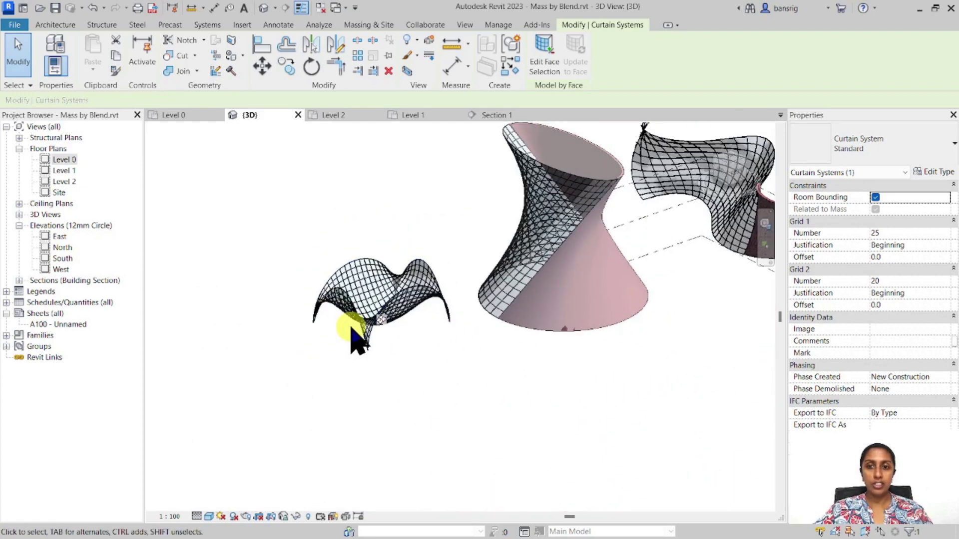